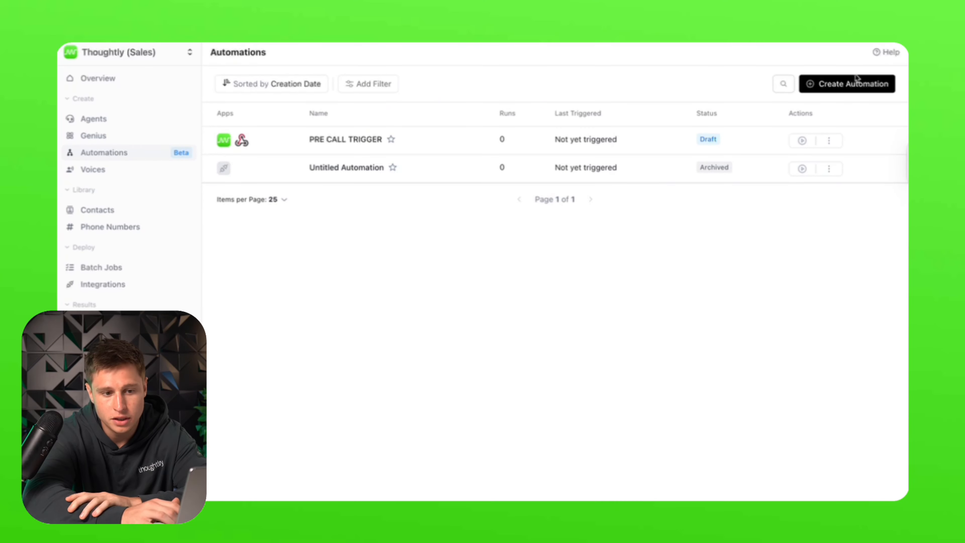
Create a new automation with Thoughtly's On Call Completed trigger and select the TEMPLATE - Missed Payment [OUTBOUND] agent
click(848, 85)
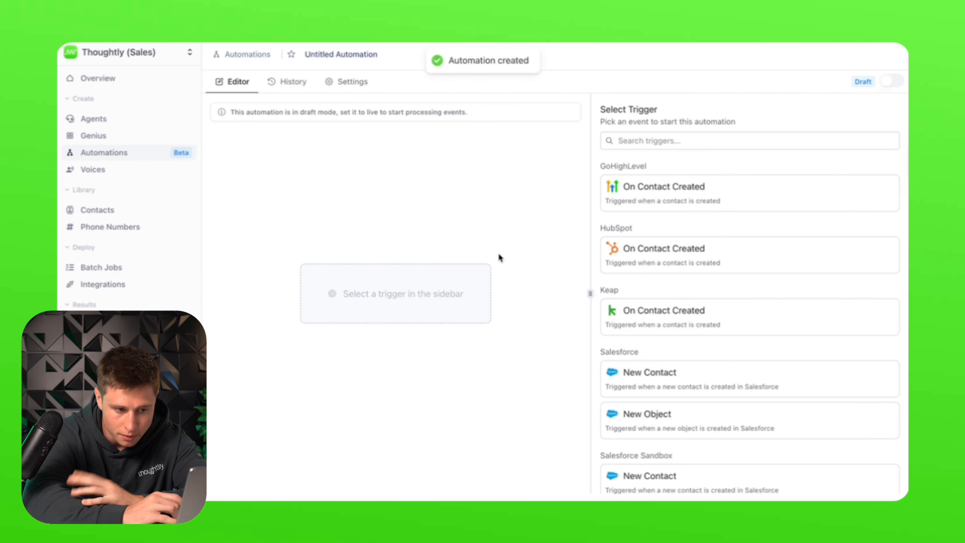
scroll(831, 384, down, 5)
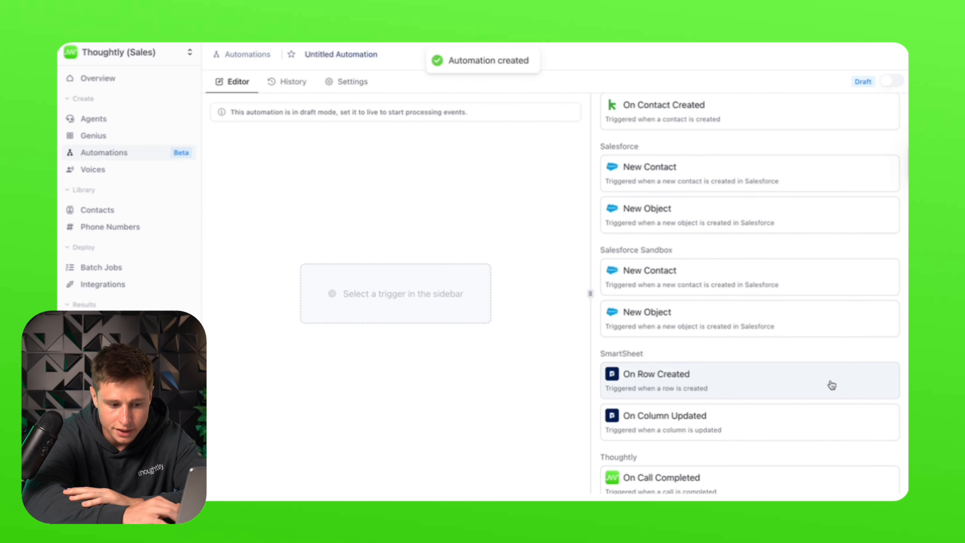
scroll(831, 385, down, 4)
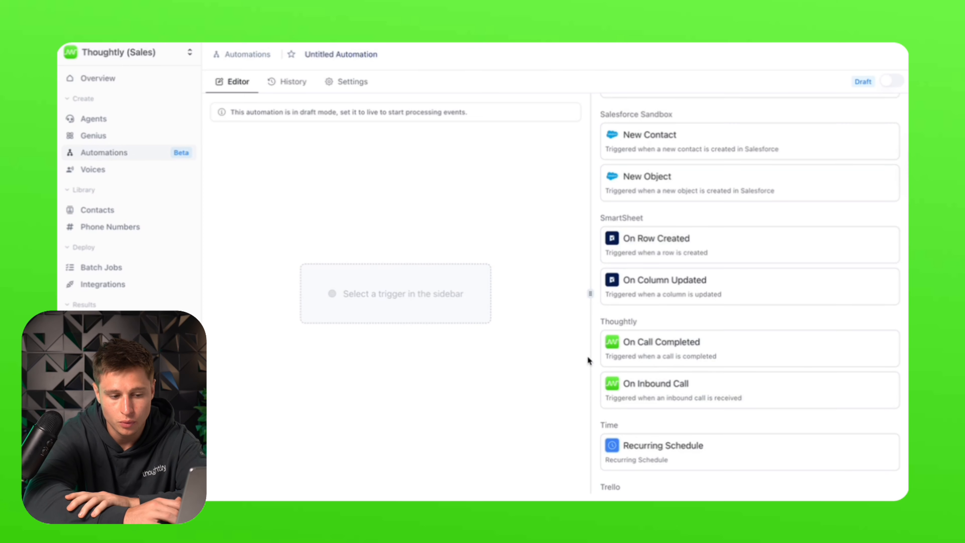
click(716, 356)
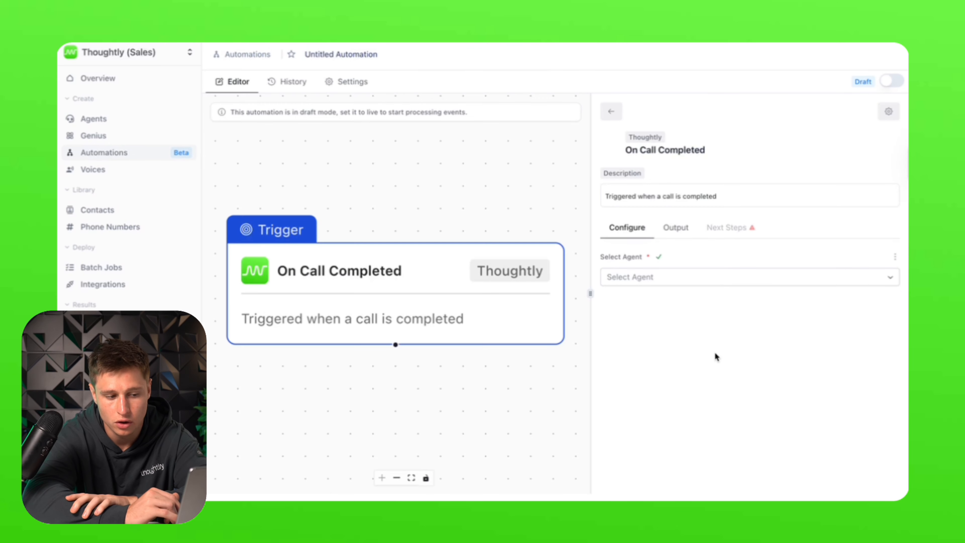
click(673, 282)
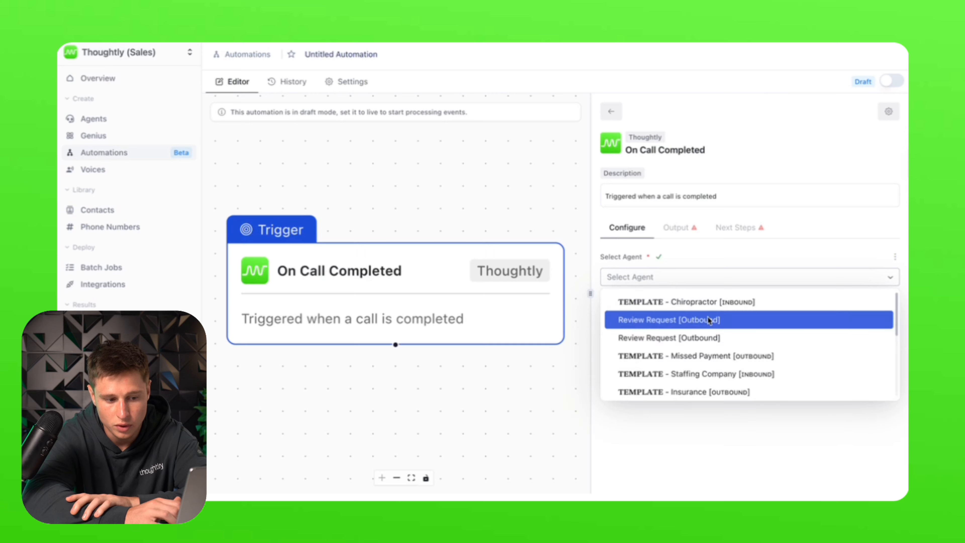
click(716, 355)
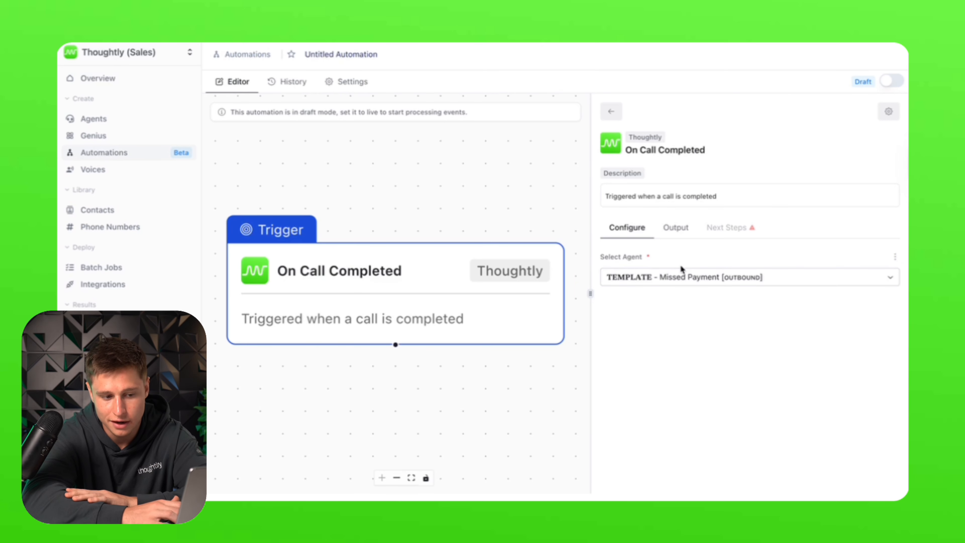
Generate the On Call Completed trigger's sample outputs and look through the call data fields they contain
click(675, 228)
click(890, 255)
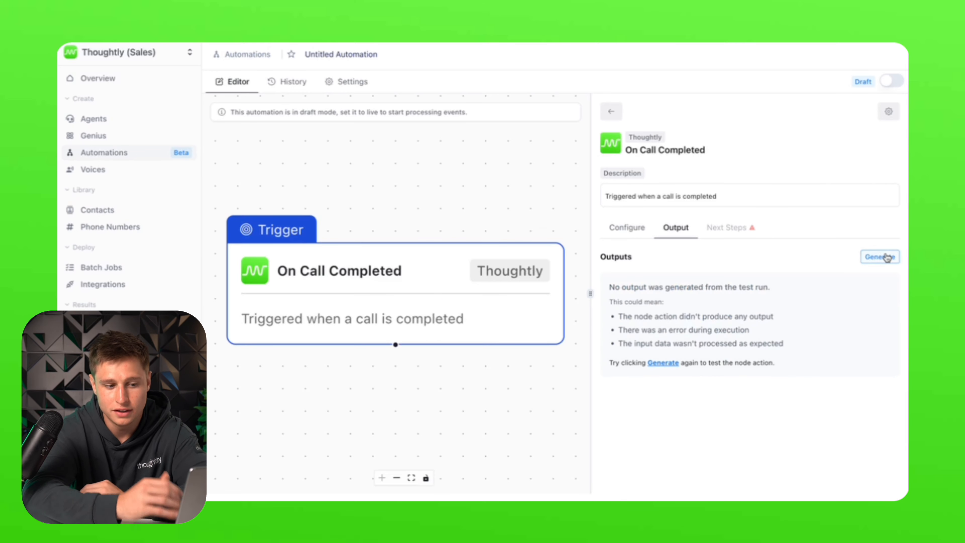
scroll(821, 310, down, 5)
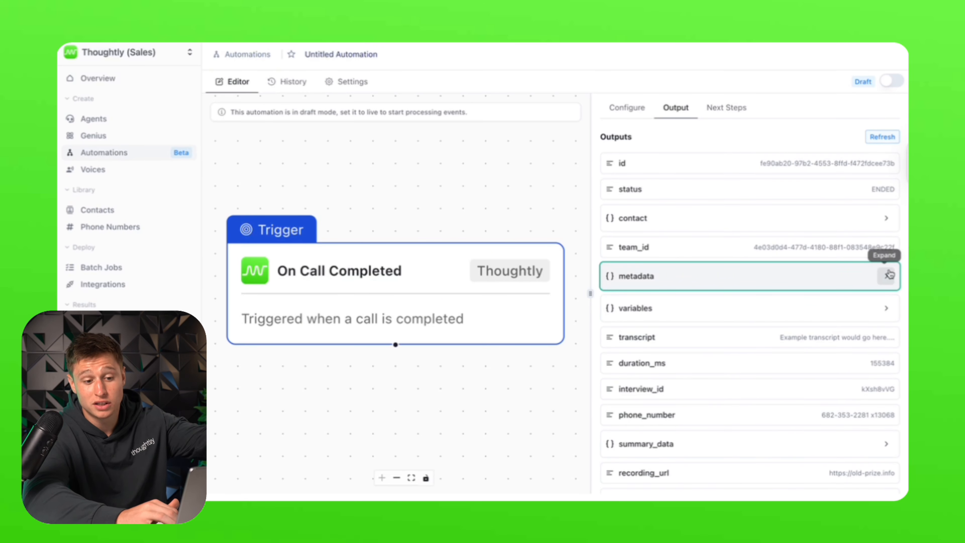
click(887, 275)
click(888, 275)
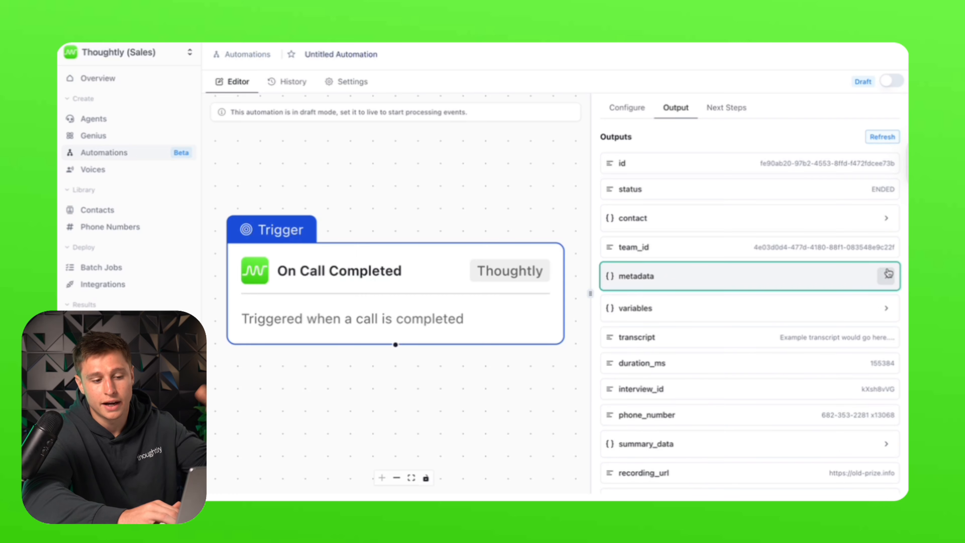
scroll(690, 380, down, 1)
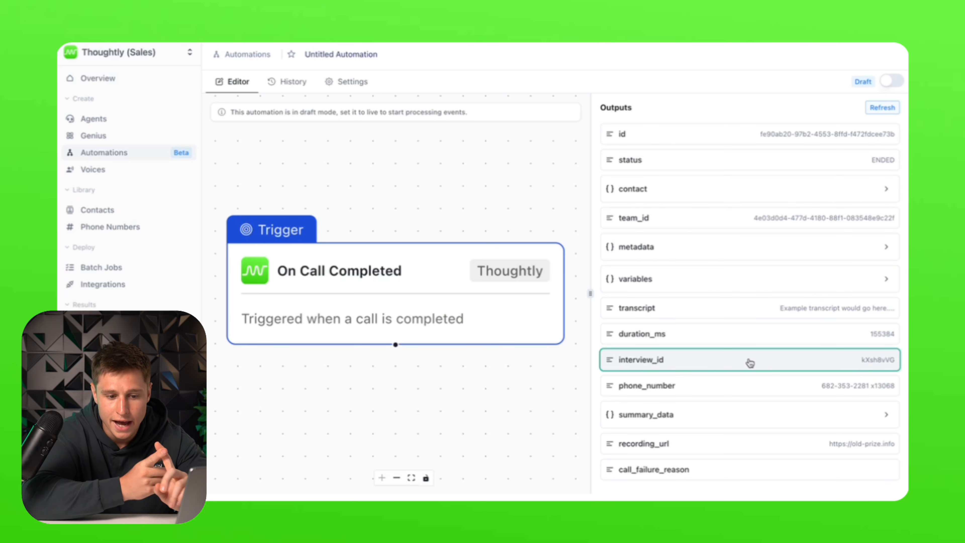
scroll(804, 237, up, 2)
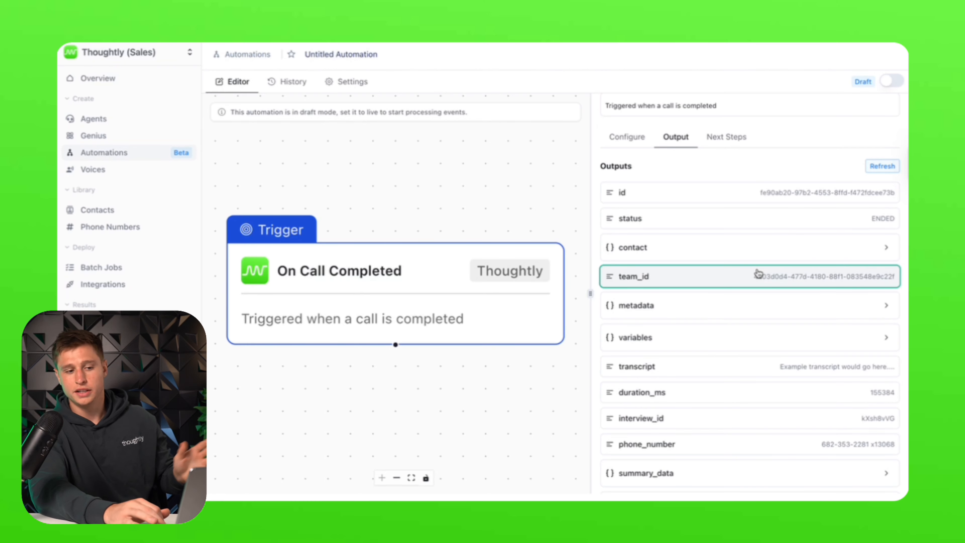
Start adding a next step after the trigger and examine the actions available across the integrations
click(733, 137)
click(730, 298)
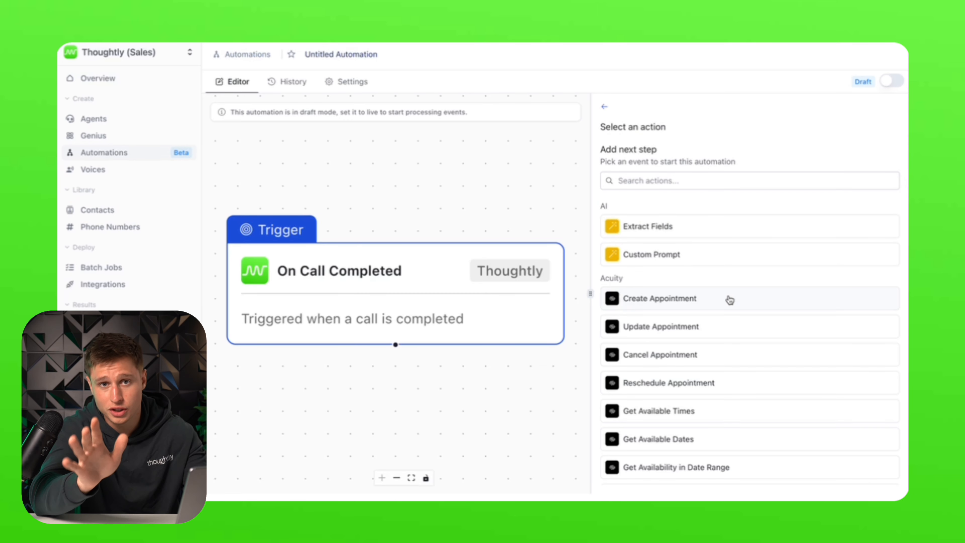
scroll(729, 337, down, 4)
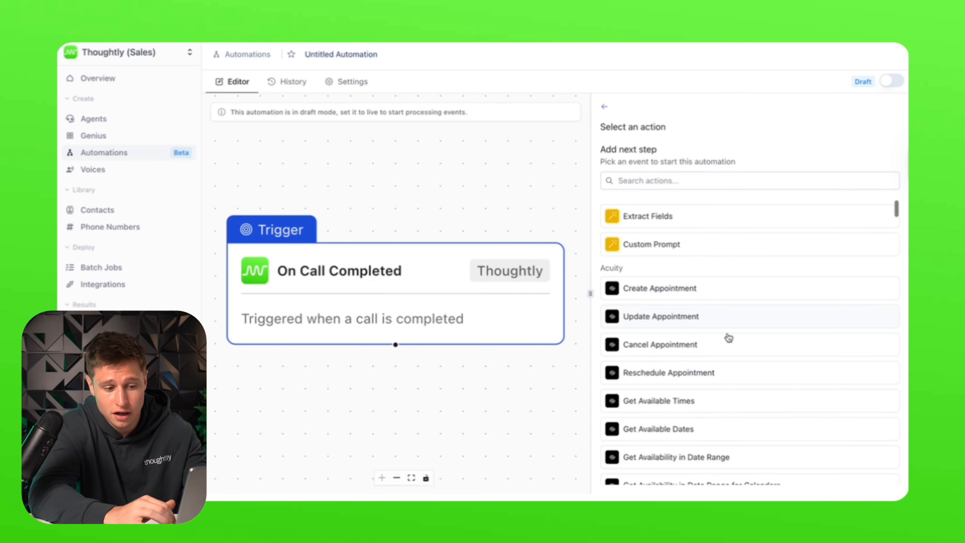
scroll(728, 336, down, 8)
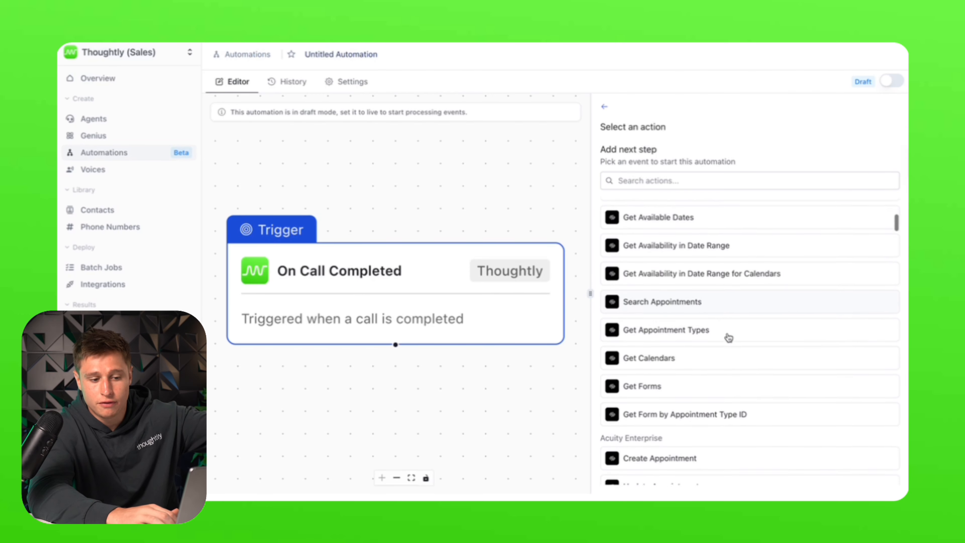
scroll(728, 337, down, 10)
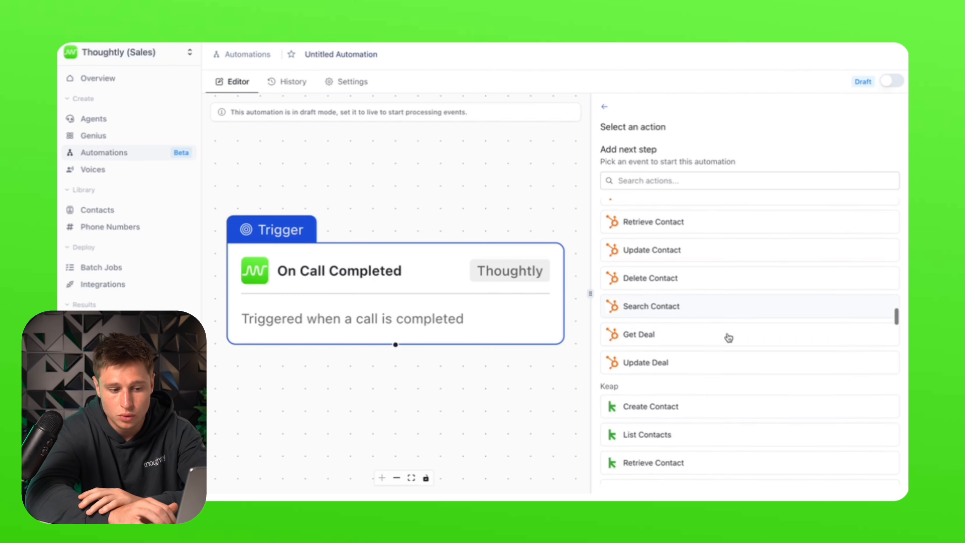
scroll(728, 337, down, 10)
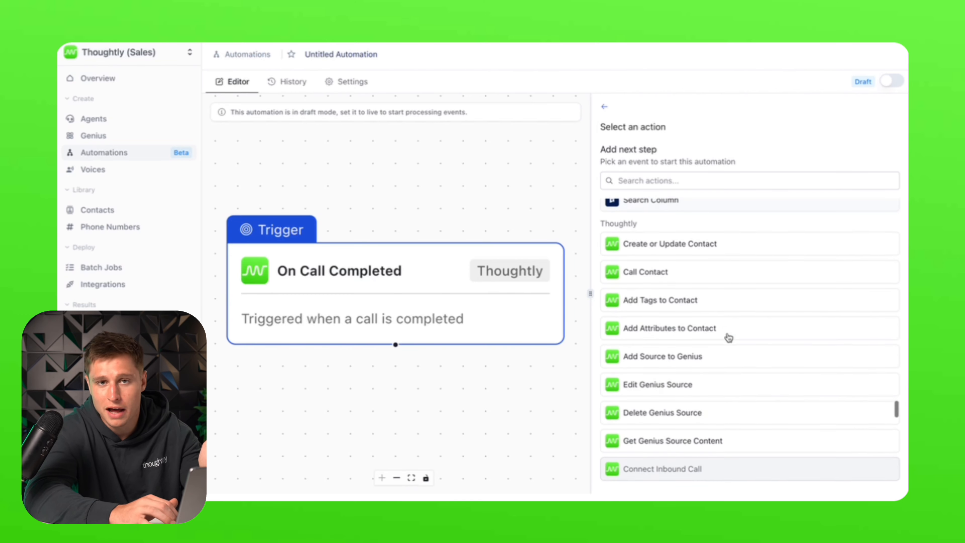
scroll(729, 338, up, 15)
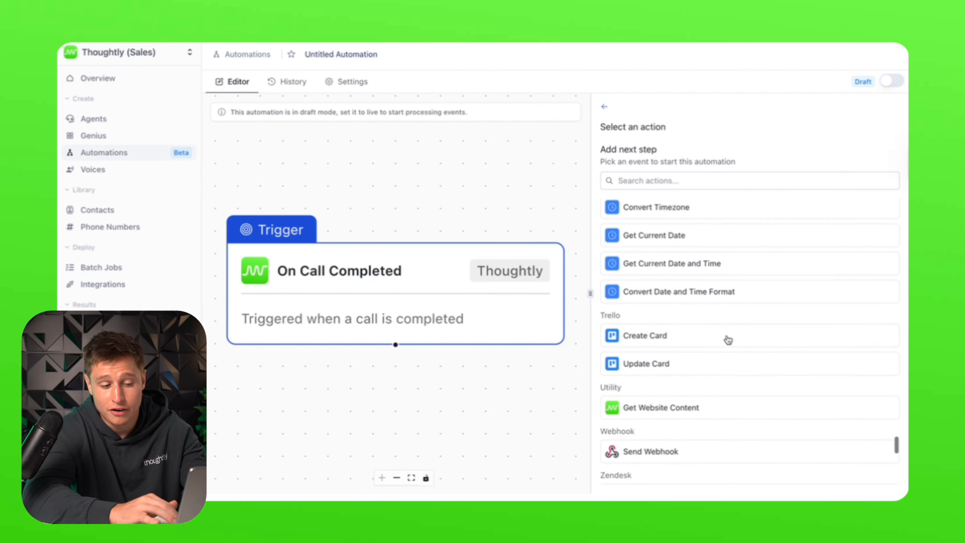
scroll(728, 338, up, 5)
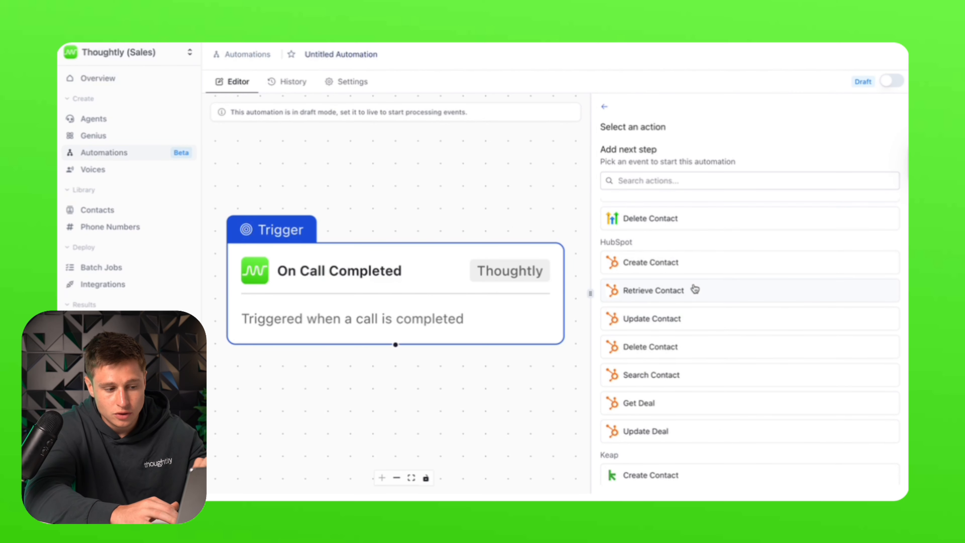
scroll(690, 287, up, 5)
scroll(710, 243, up, 5)
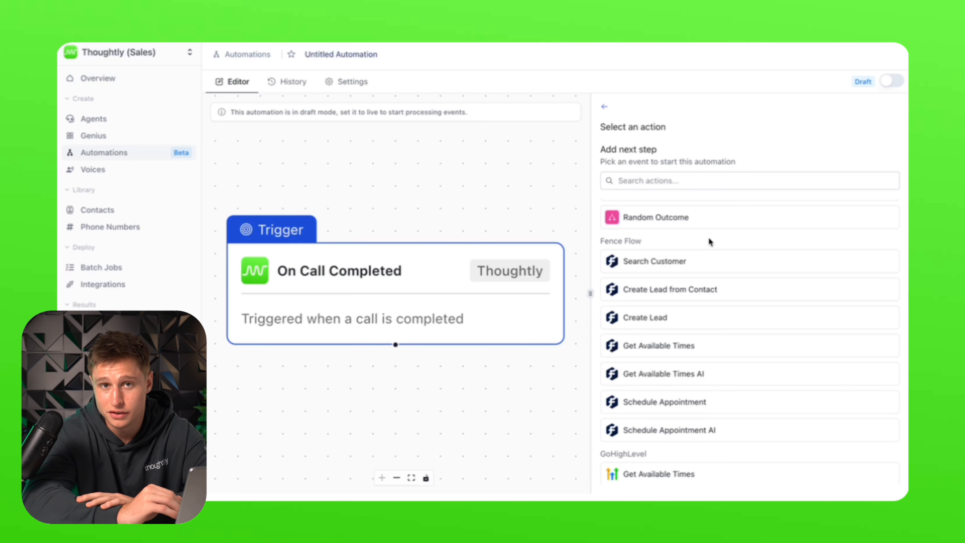
Add the AI Extract Fields action after the On Call Completed trigger and open its configuration
scroll(710, 242, up, 10)
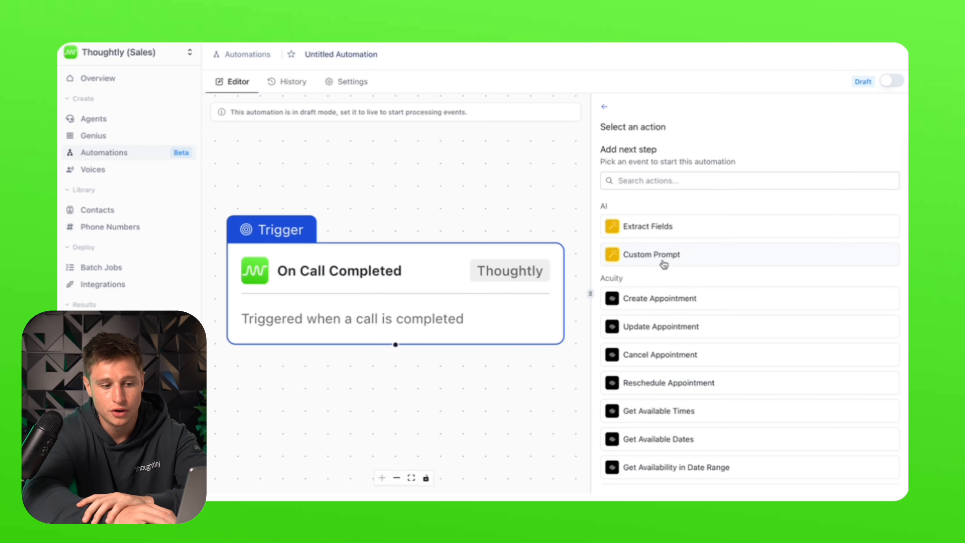
click(661, 236)
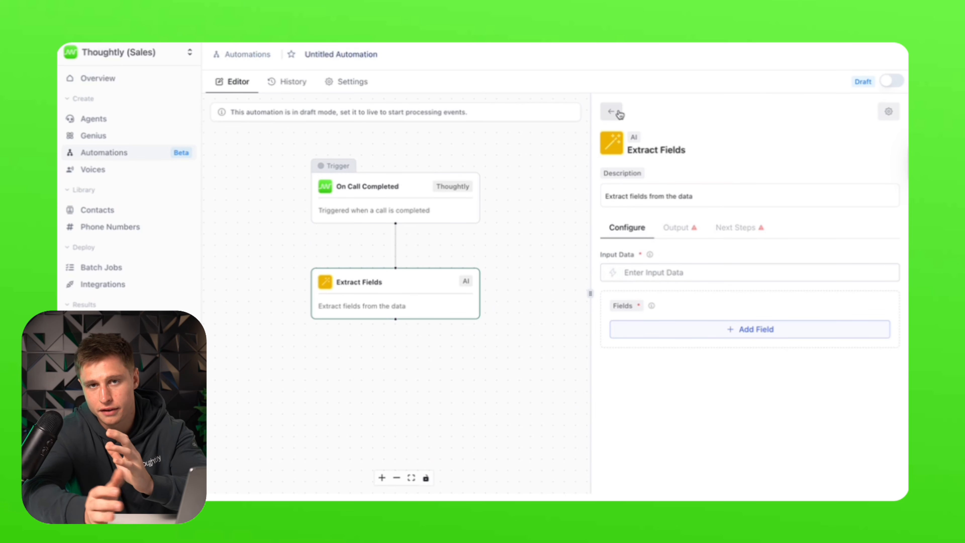
click(620, 114)
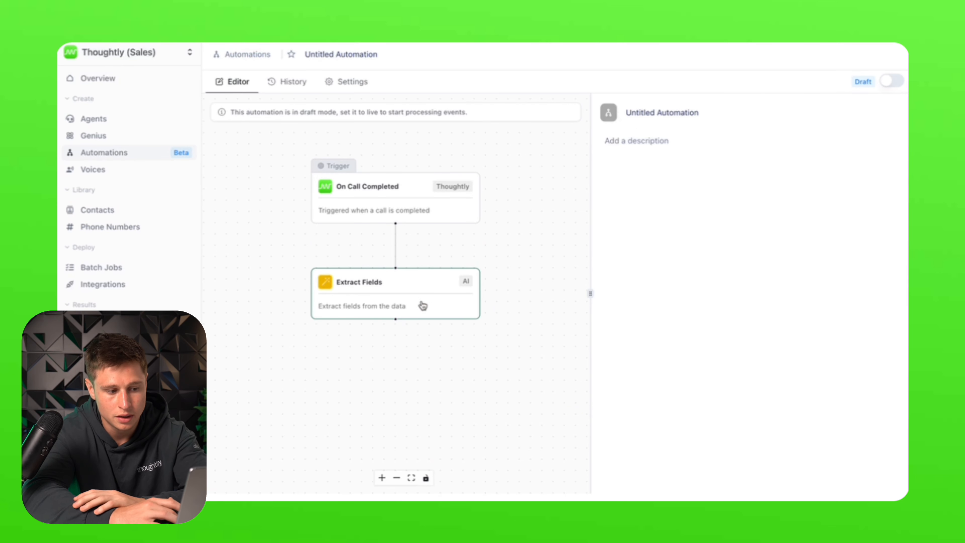
click(454, 298)
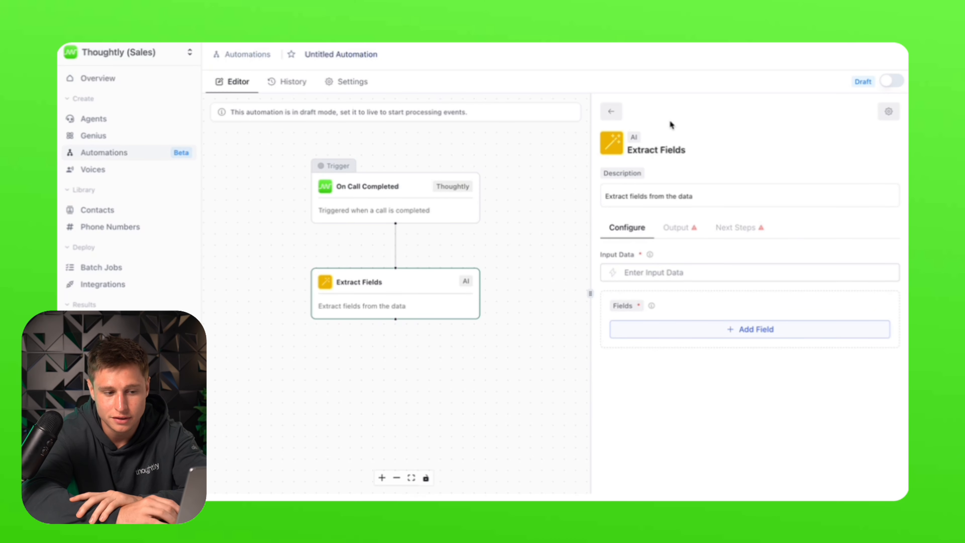
Set the Extract Fields action's input data to the transcript variable from On Call Completed
click(612, 275)
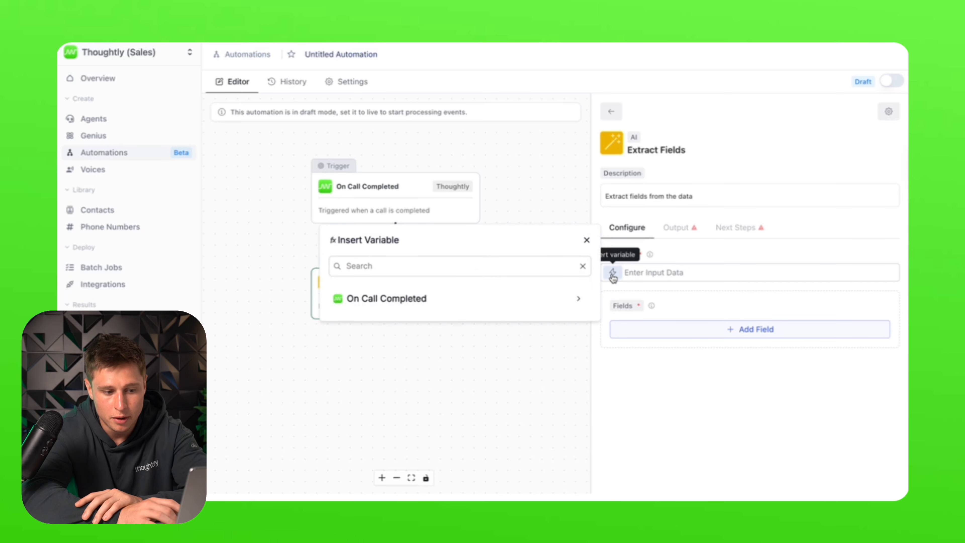
click(575, 301)
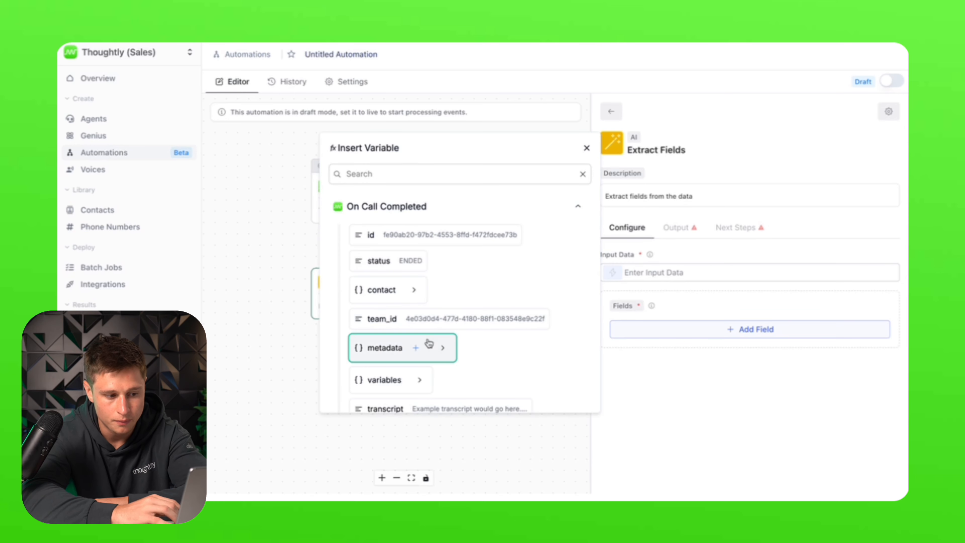
scroll(429, 341, down, 4)
click(443, 266)
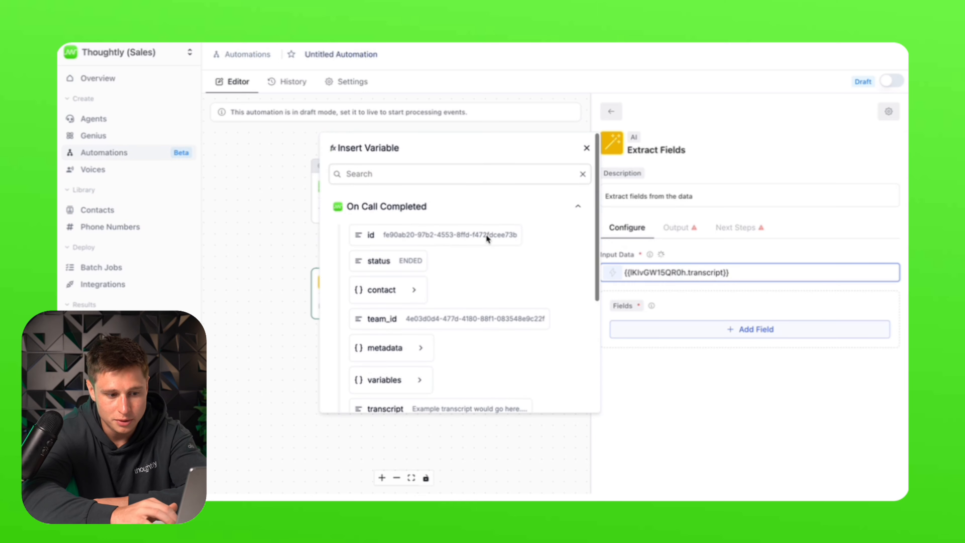
click(586, 148)
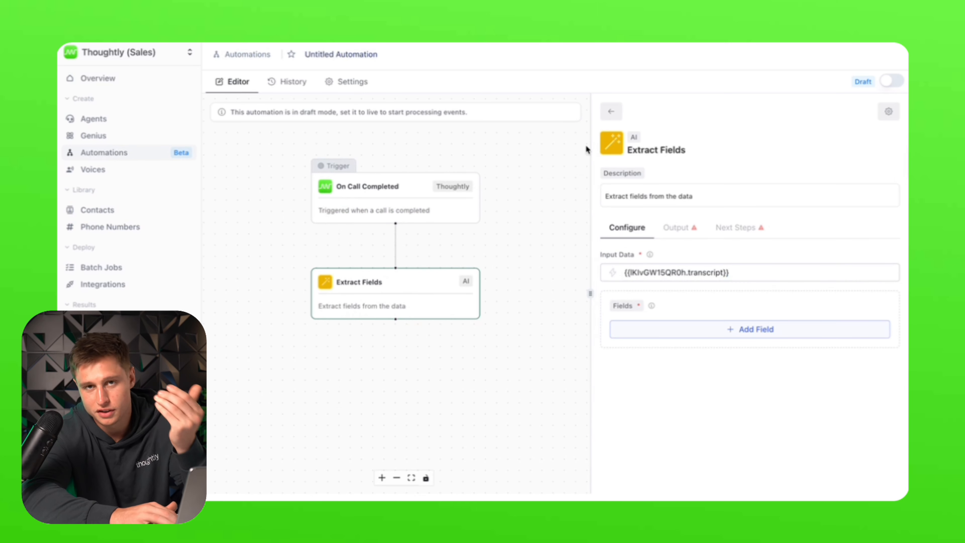
Add a required extraction field named Height with the description "The callers height"
click(650, 334)
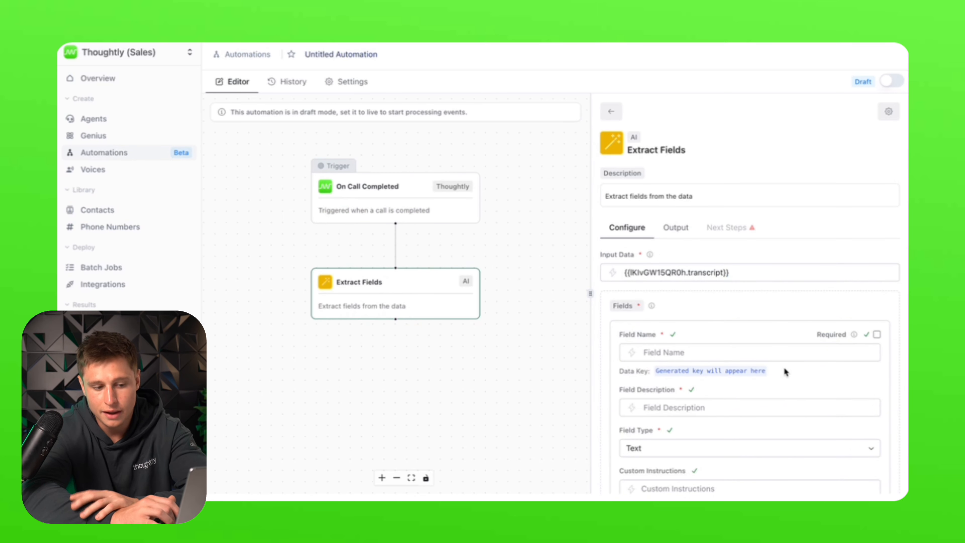
scroll(782, 365, down, 2)
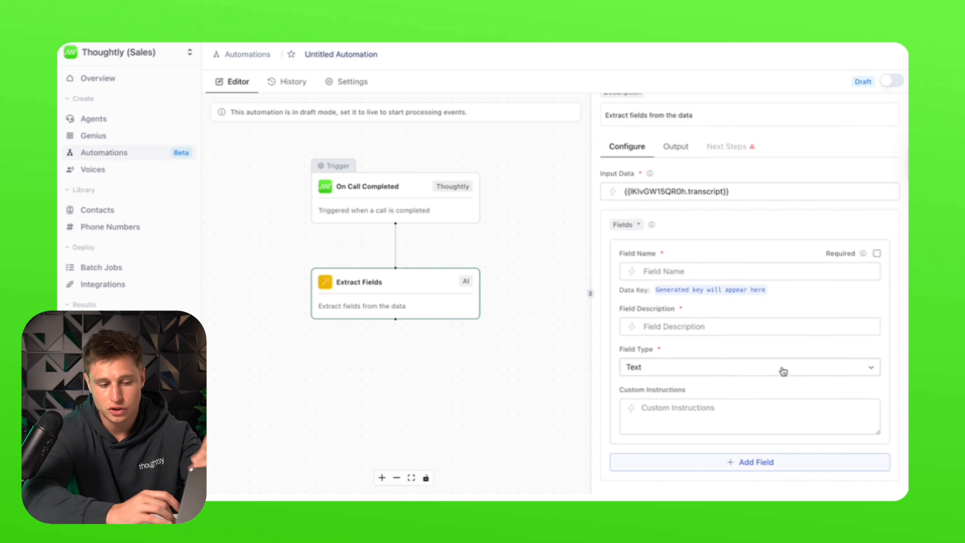
click(709, 270)
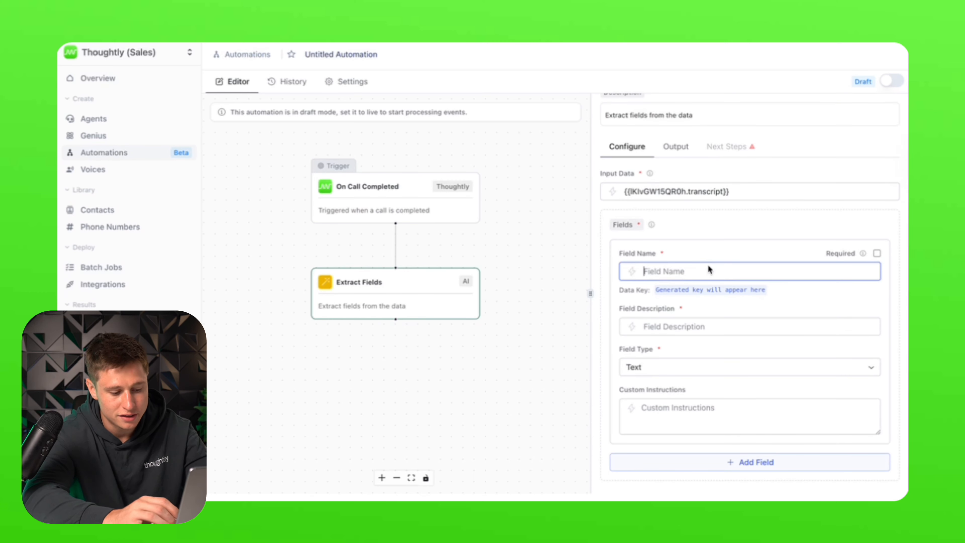
text(H)
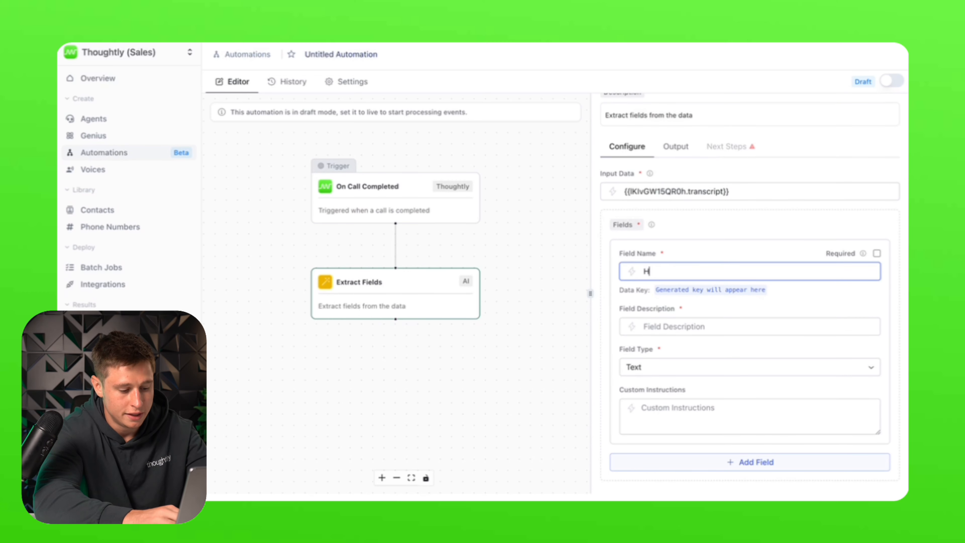
text(eight)
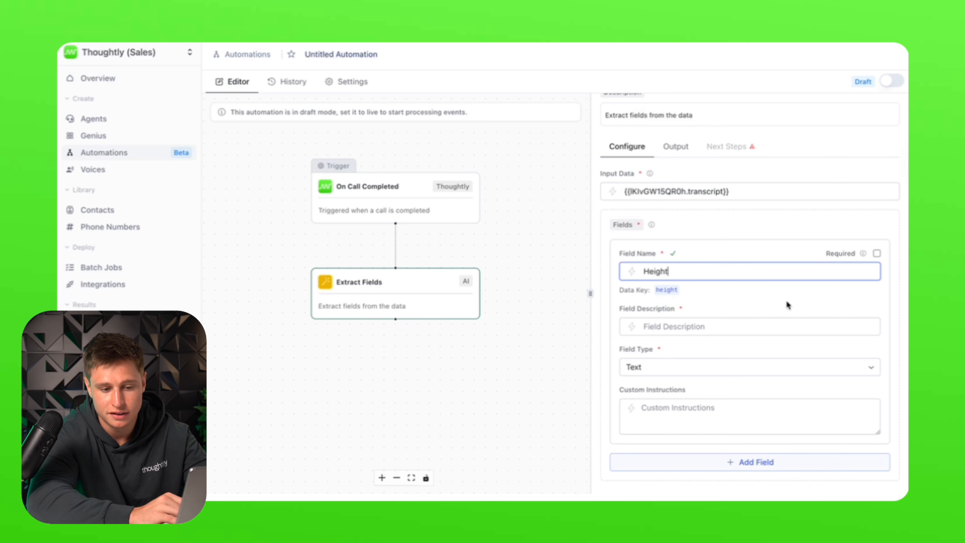
click(876, 253)
click(723, 321)
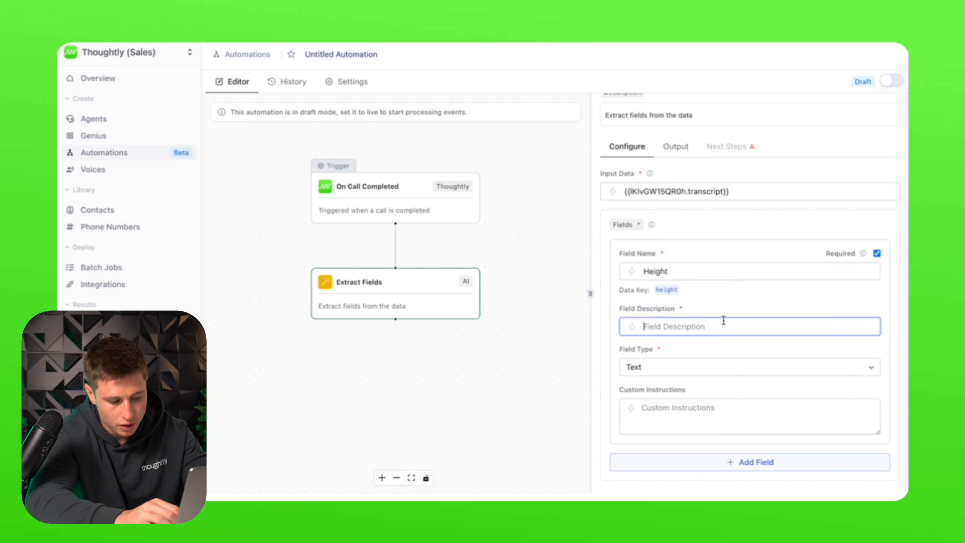
text(The callers)
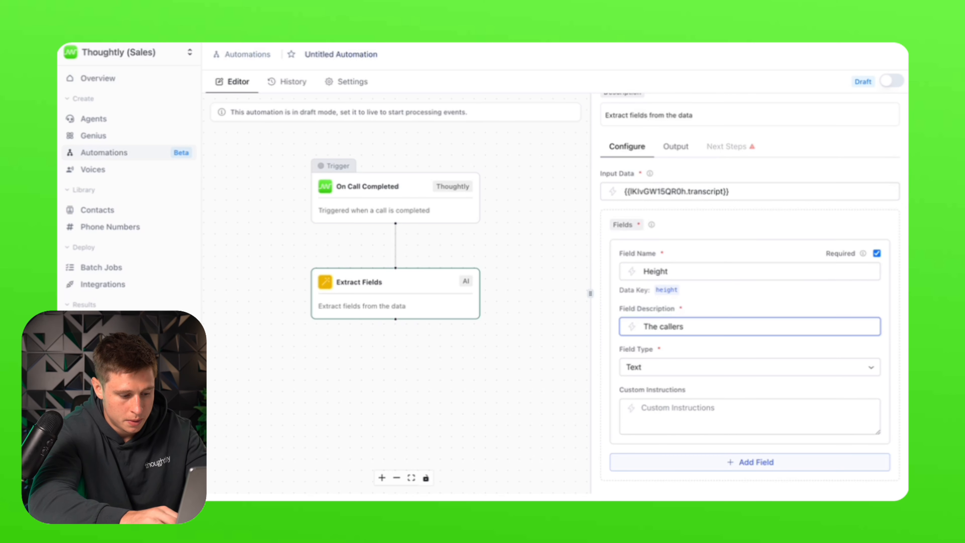
text( height)
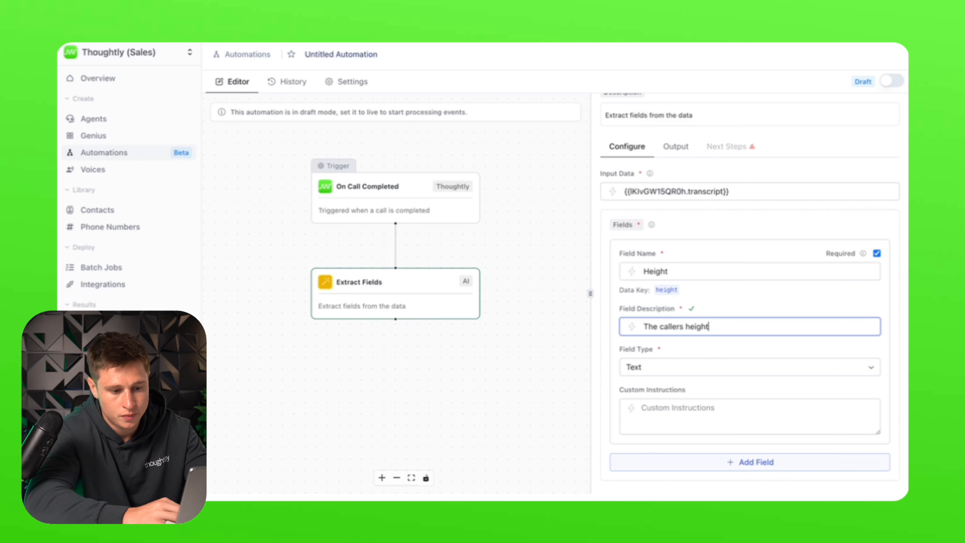
click(738, 412)
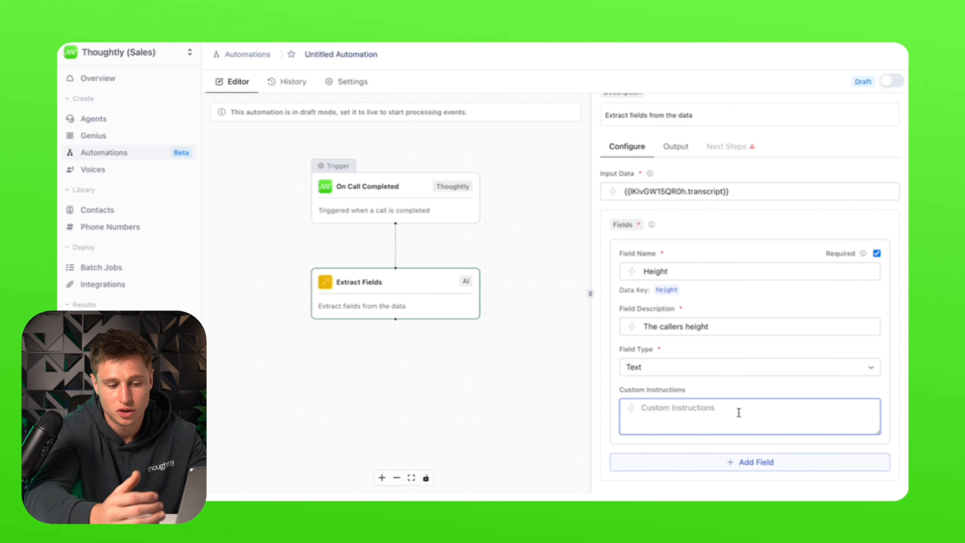
drag(739, 327, 642, 327)
click(753, 328)
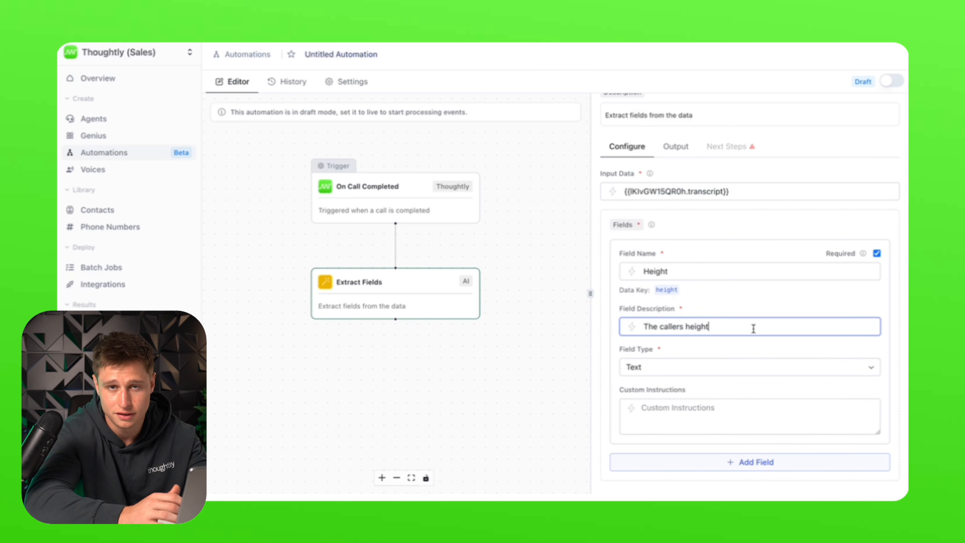
Add a second extraction field below Height and name it "Shoe size"
click(701, 463)
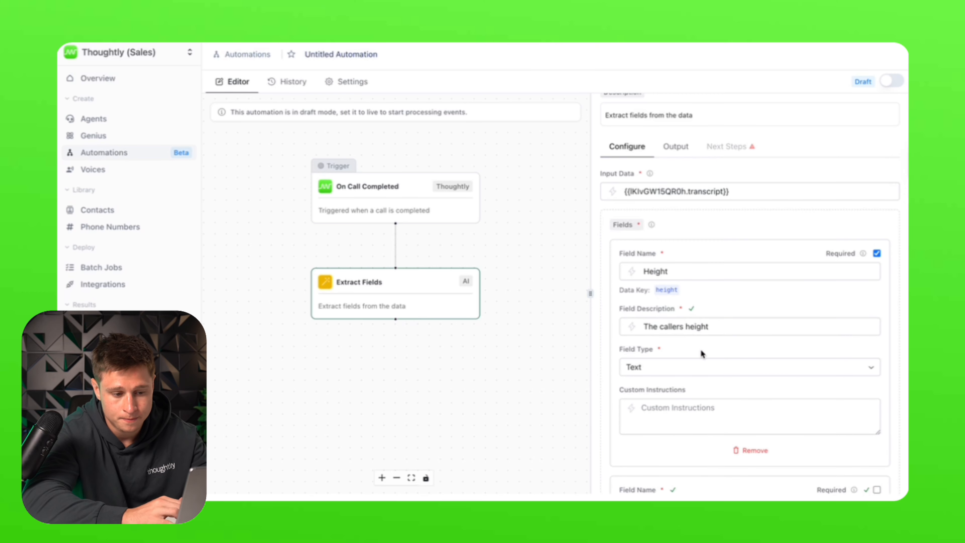
scroll(700, 350, down, 2)
click(687, 435)
scroll(686, 435, down, 5)
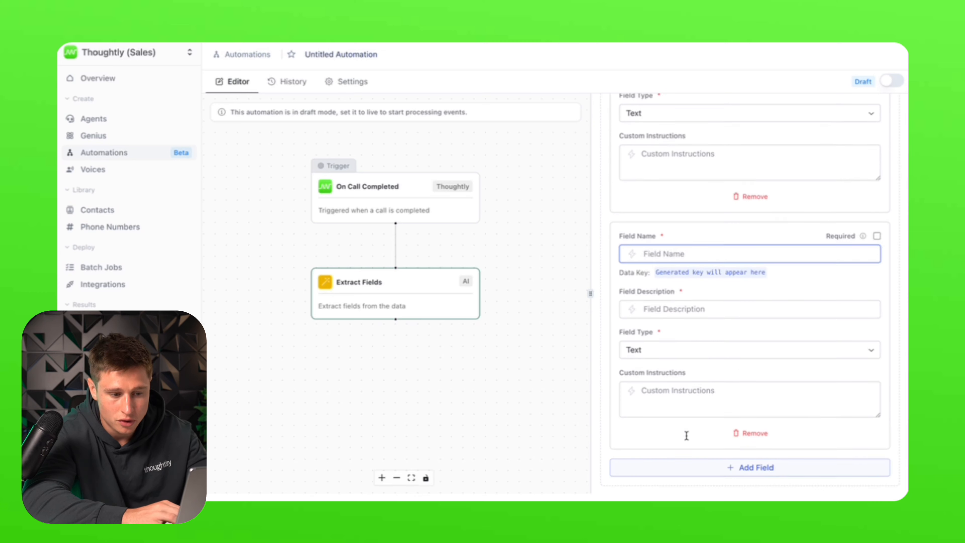
text(Shoe )
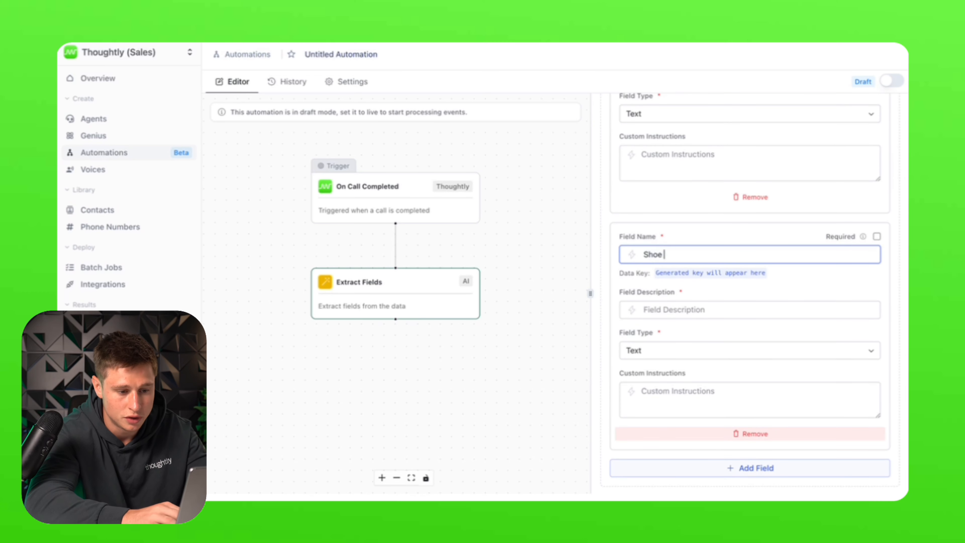
text(S)
key(BackSpace)
text(size)
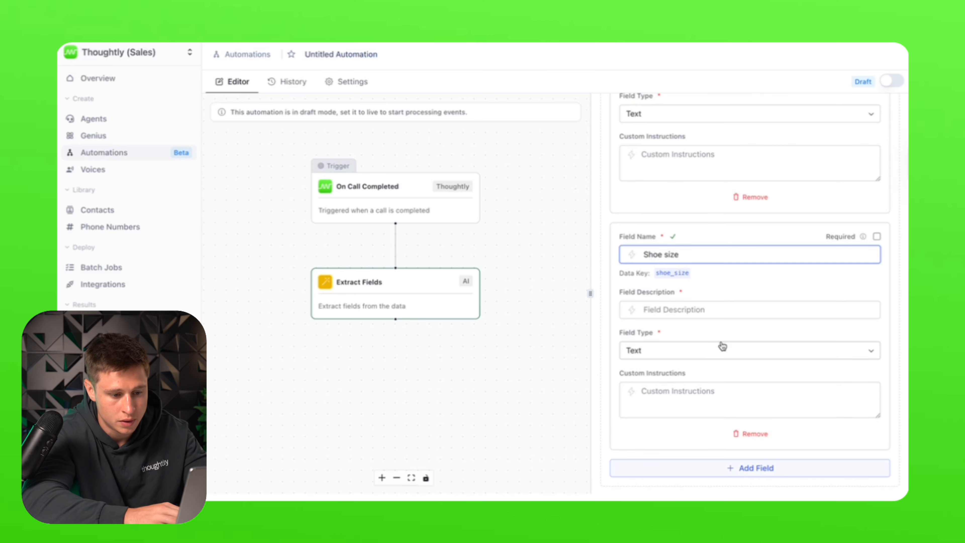
Describe the Shoe size field as "The callers shoes size" and mark the field as required
click(698, 311)
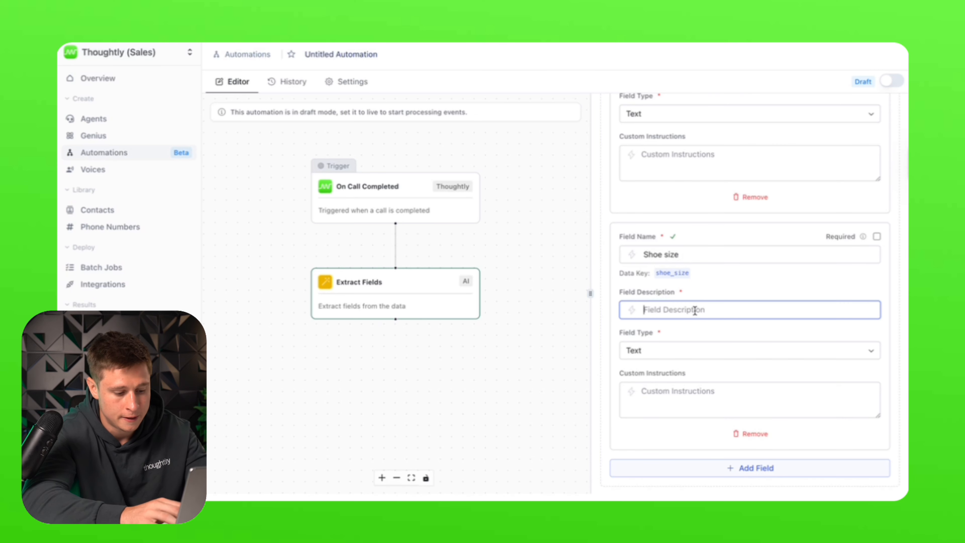
text(The callers )
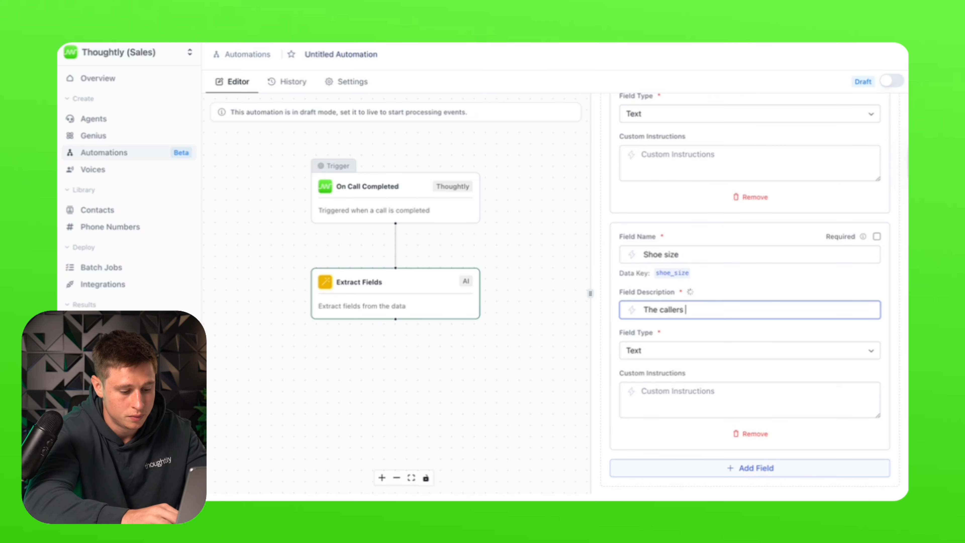
text(show)
key(BackSpace)
text(es )
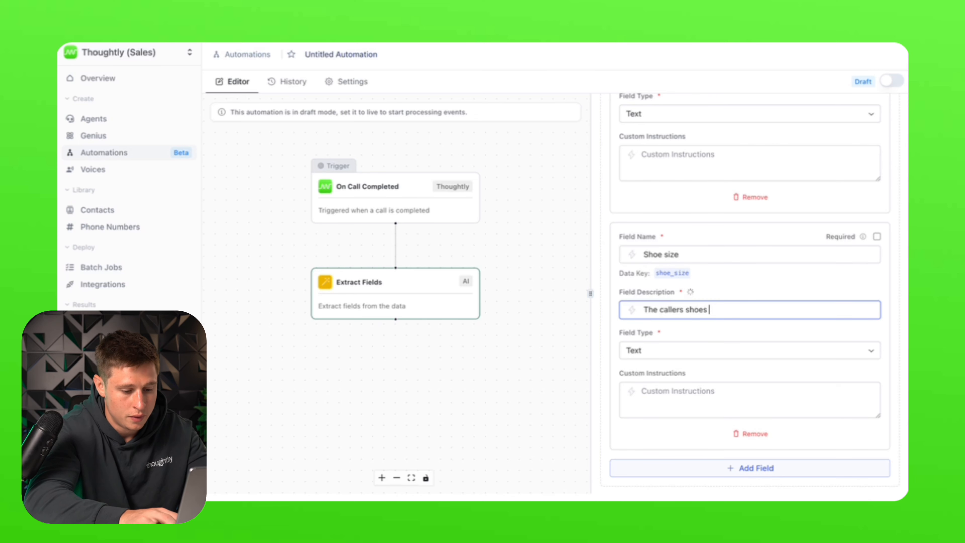
text(iize)
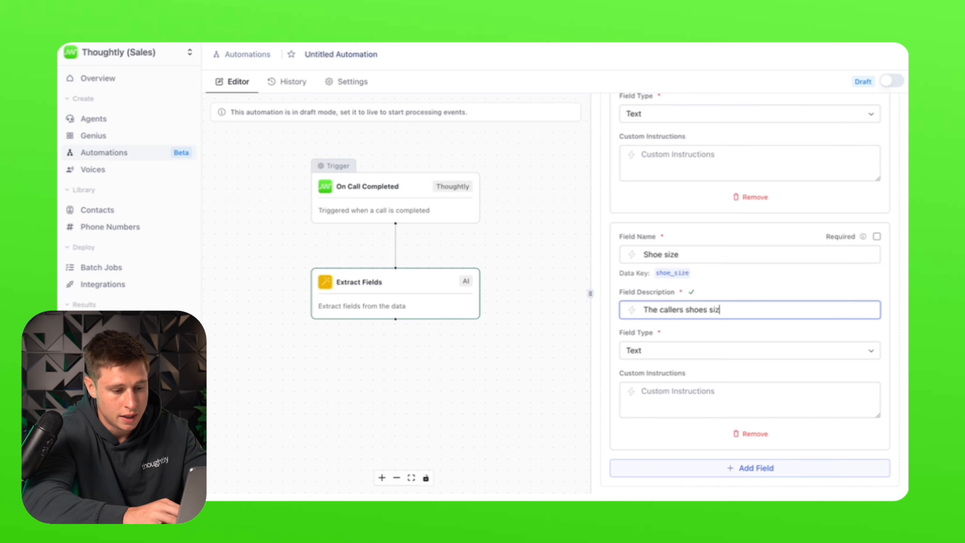
click(691, 409)
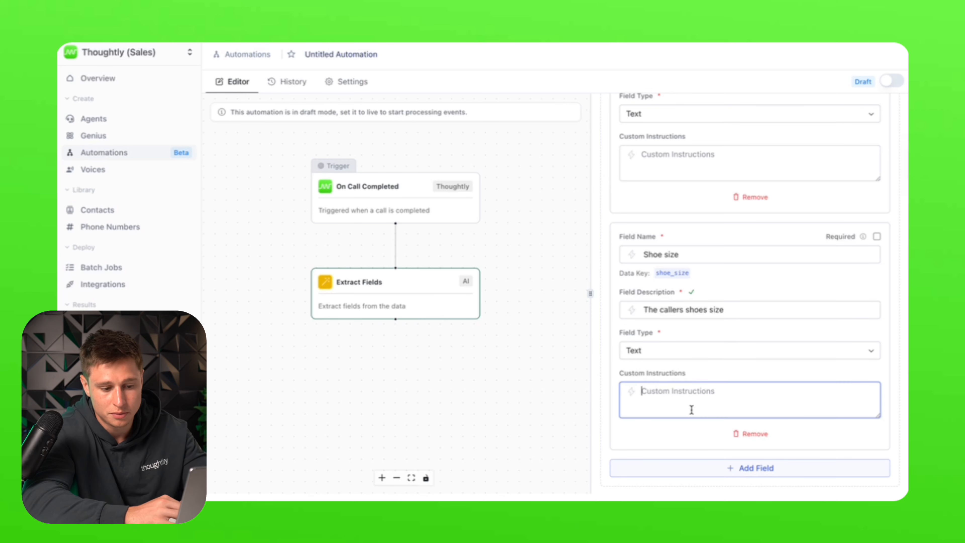
click(877, 236)
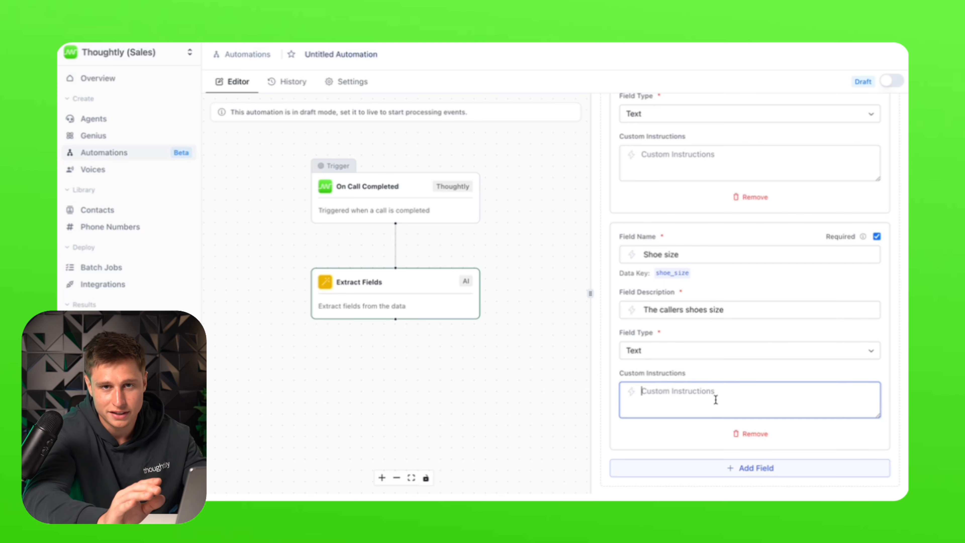
Set the Shoe size field's custom instructions to "If the caller didnt say their shoe size answer with 'null' and nothing else."
text(If )
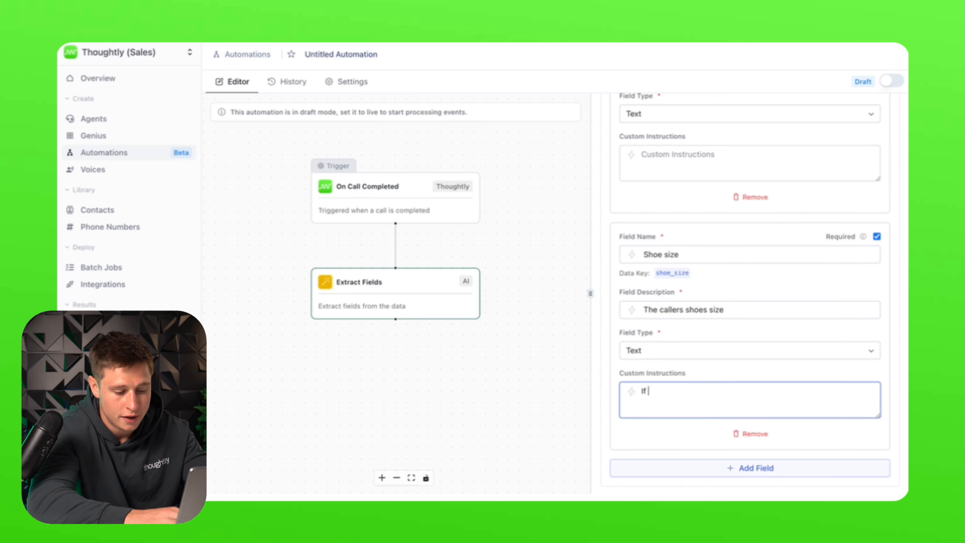
text(the caller didnt say their shoe)
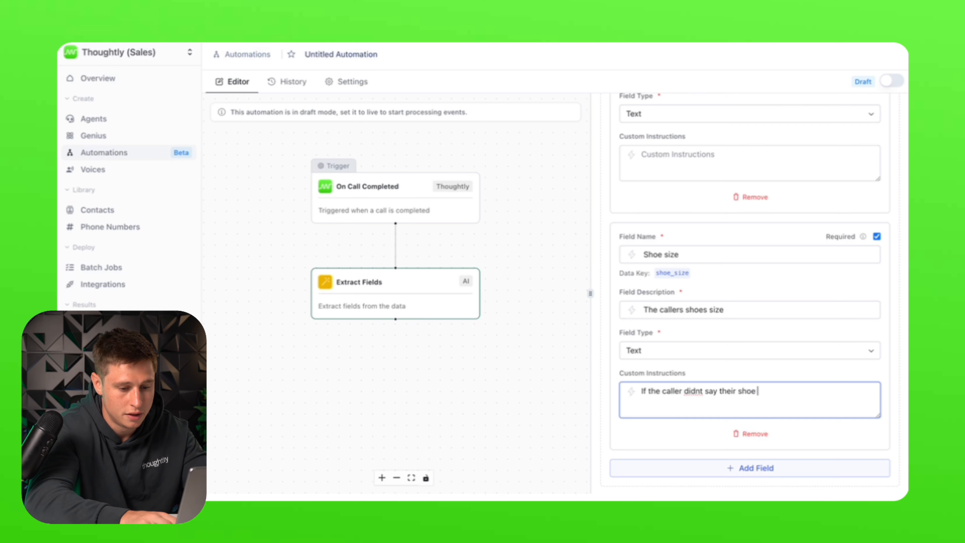
key(BackSpace)
key(BackSpace)
text(e size and)
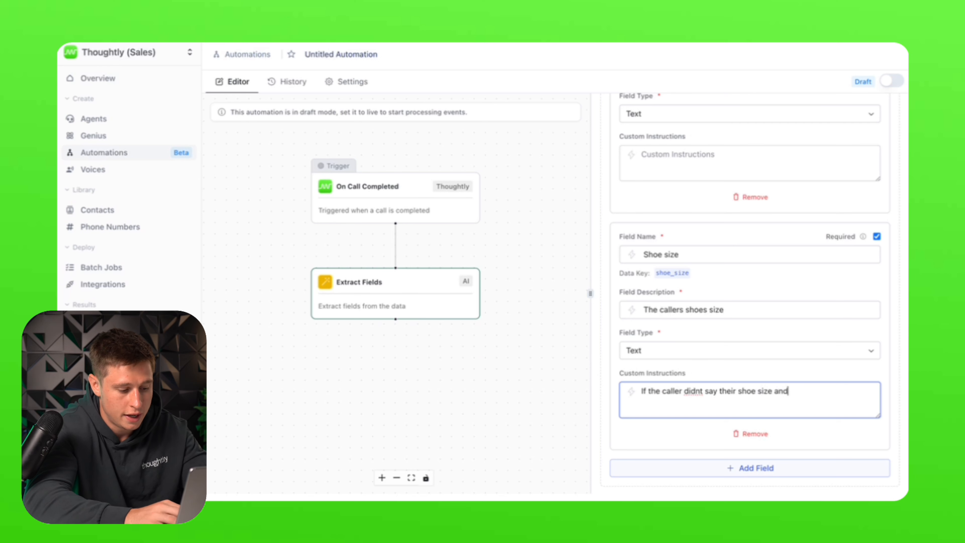
key(BackSpace)
key(BackSpace)
text(nswer with )
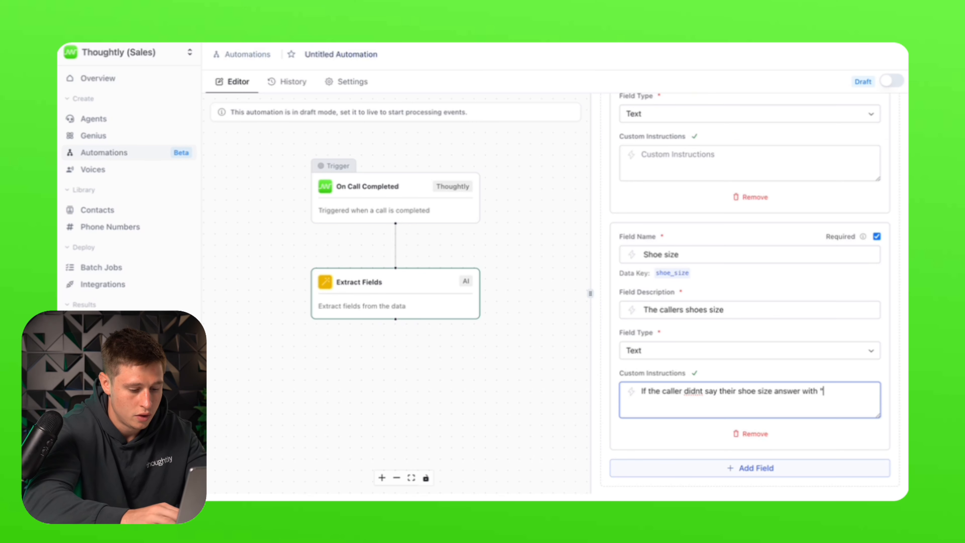
text("null" and)
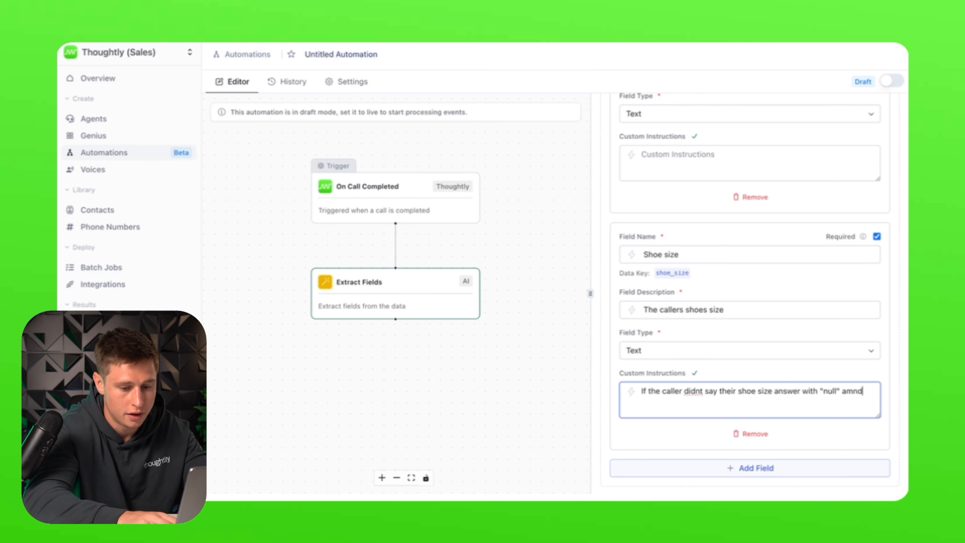
key(BackSpace)
key(BackSpace)
text(nd nothing else.)
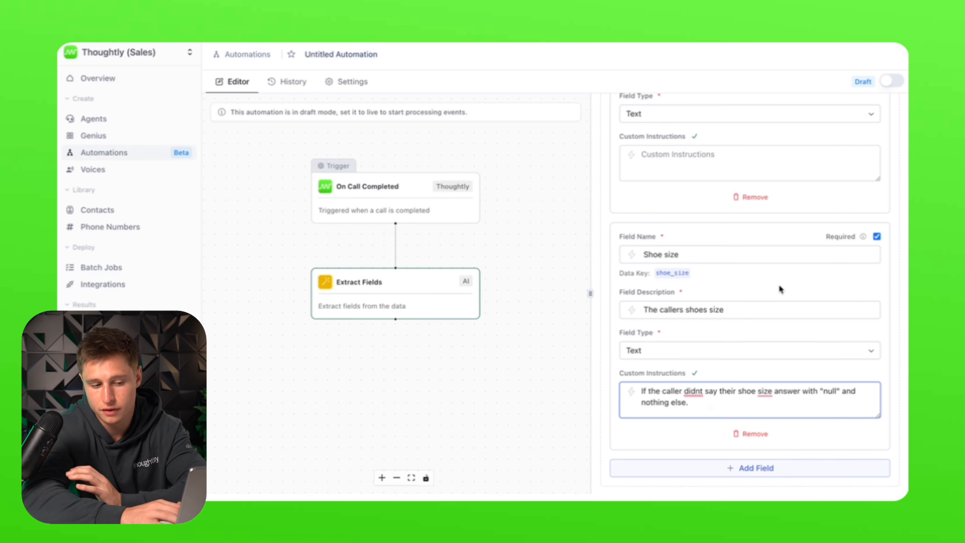
Generate a test output for the Extract Fields action
scroll(775, 286, up, 8)
click(672, 238)
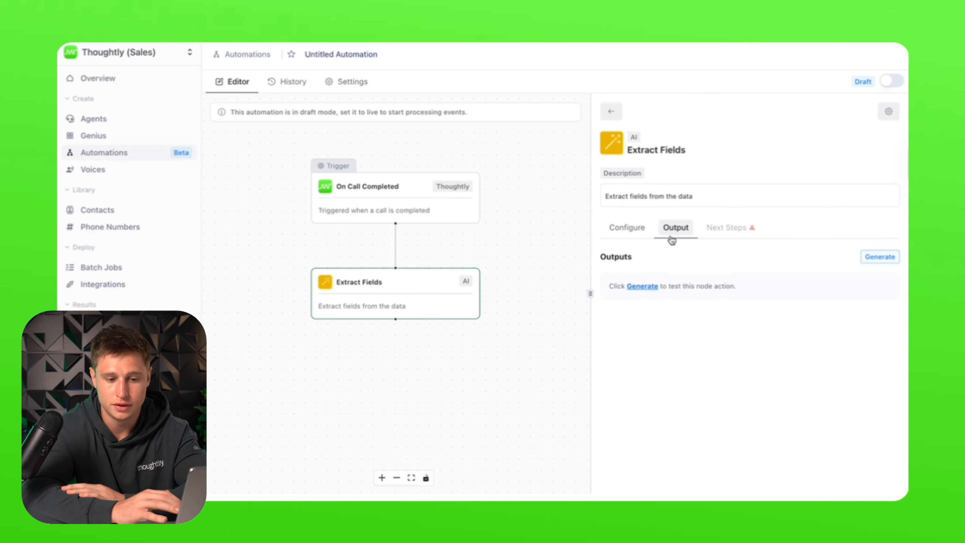
click(883, 258)
Add the AI Custom Prompt action as the next step after Extract Fields
click(715, 229)
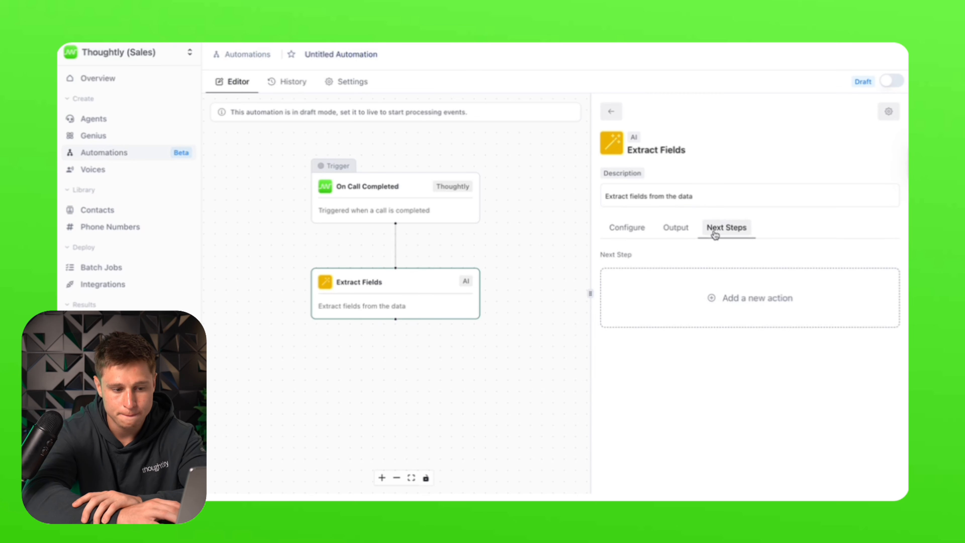
click(710, 295)
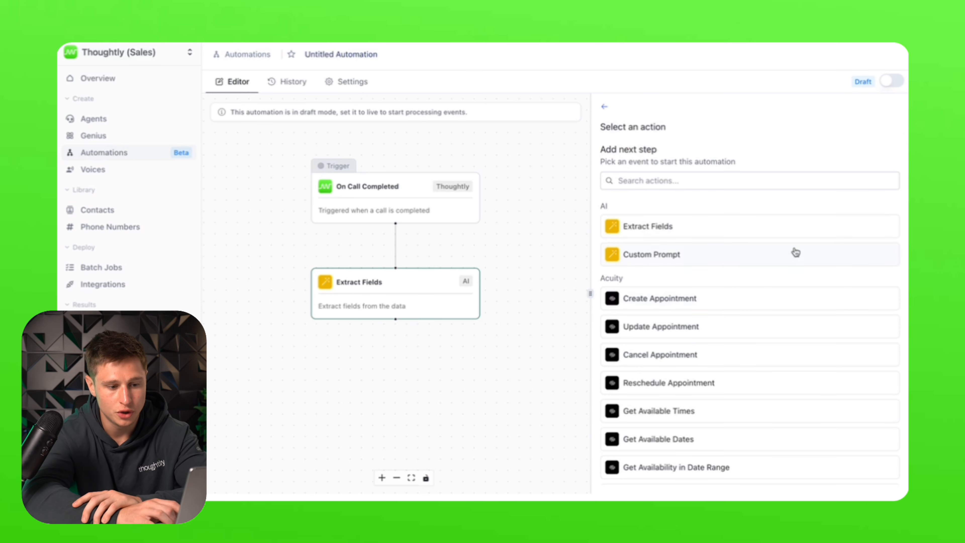
click(675, 257)
Write the custom prompt "take the transcript below and give me a scale of one to ten how likely they are to convert"
click(688, 284)
text(t)
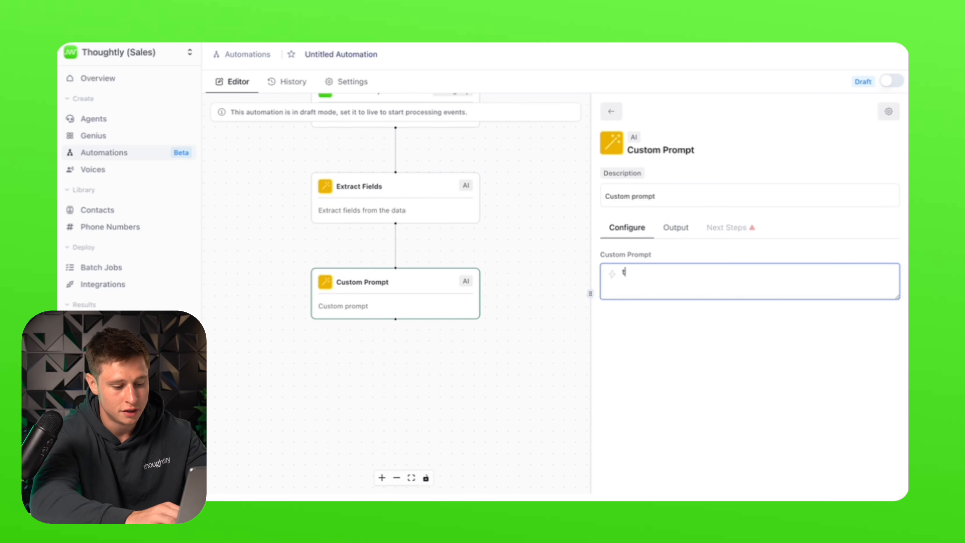
text(ake the trans)
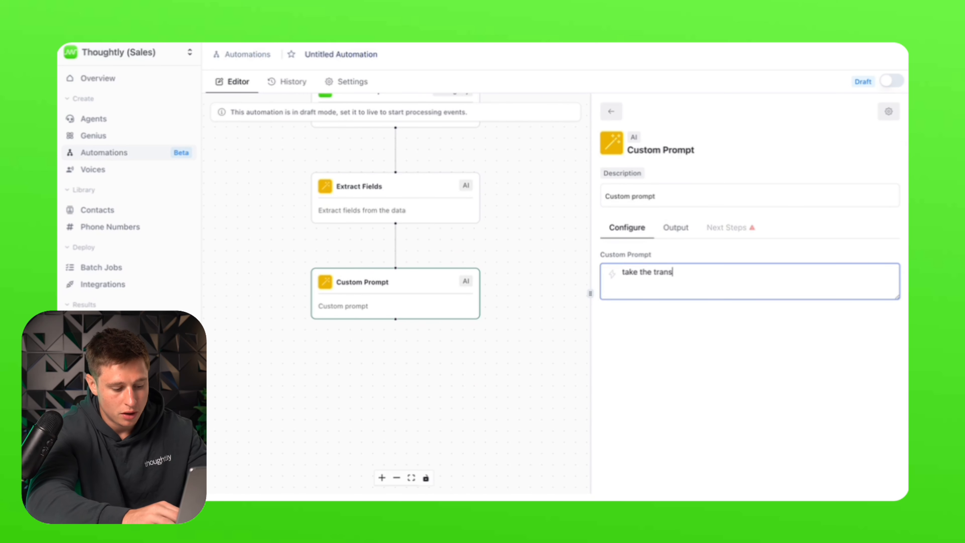
text(cript below a)
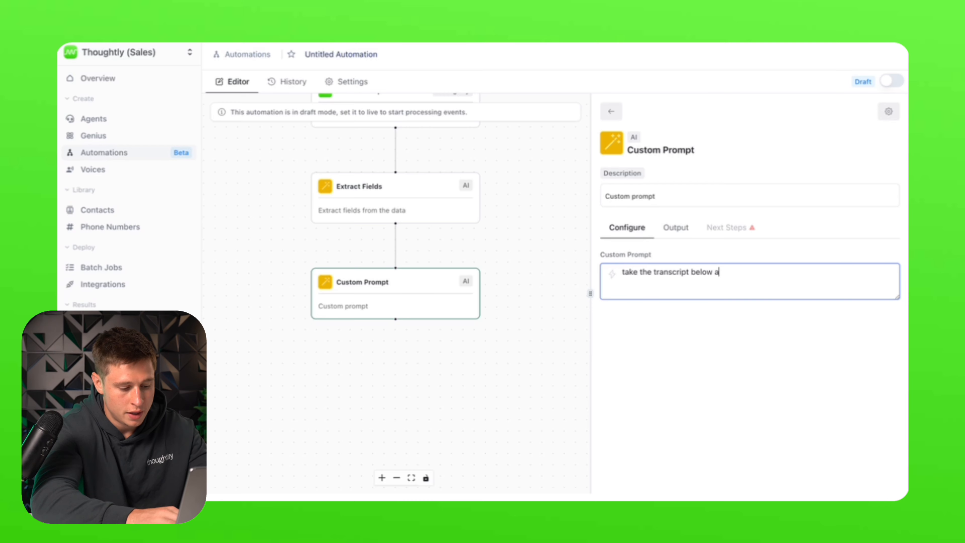
text(nd give me a )
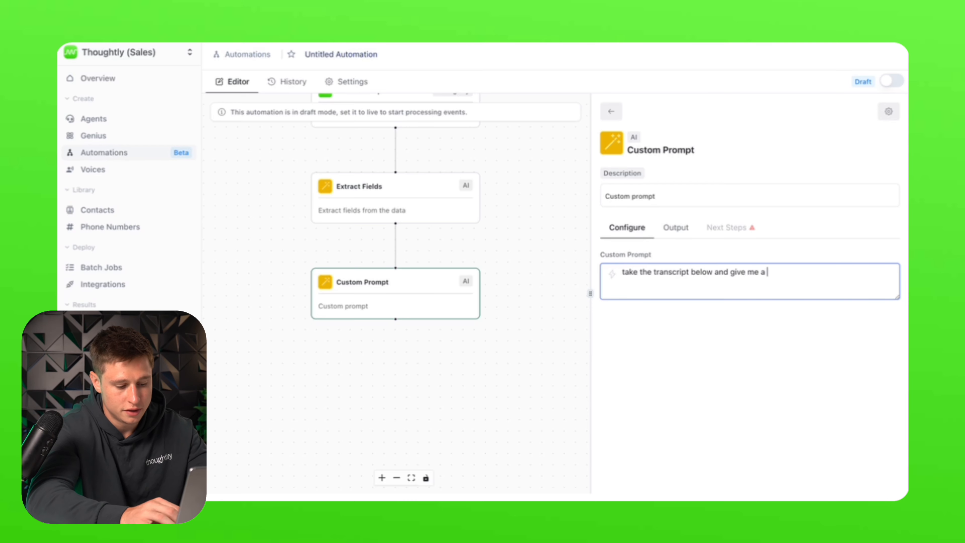
text(scale of o)
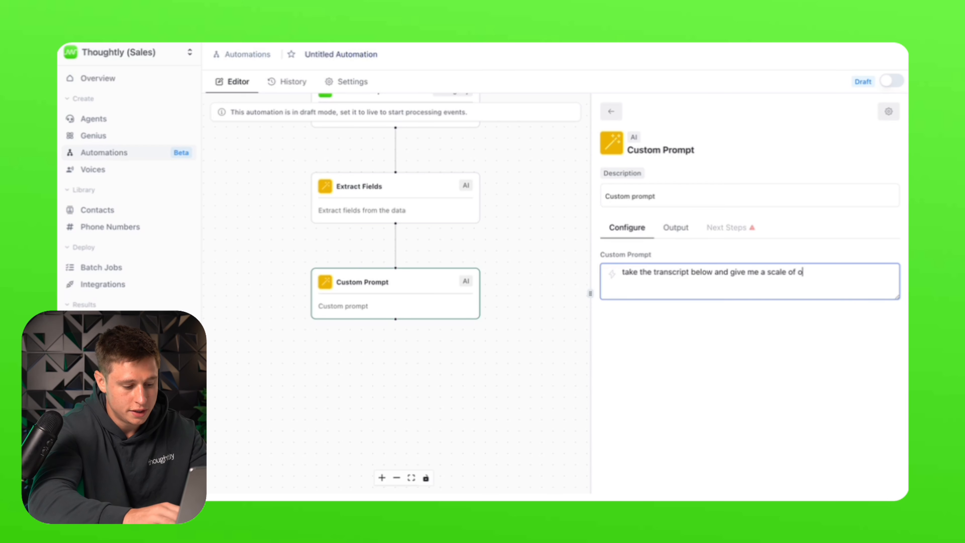
text(ne to ten ho)
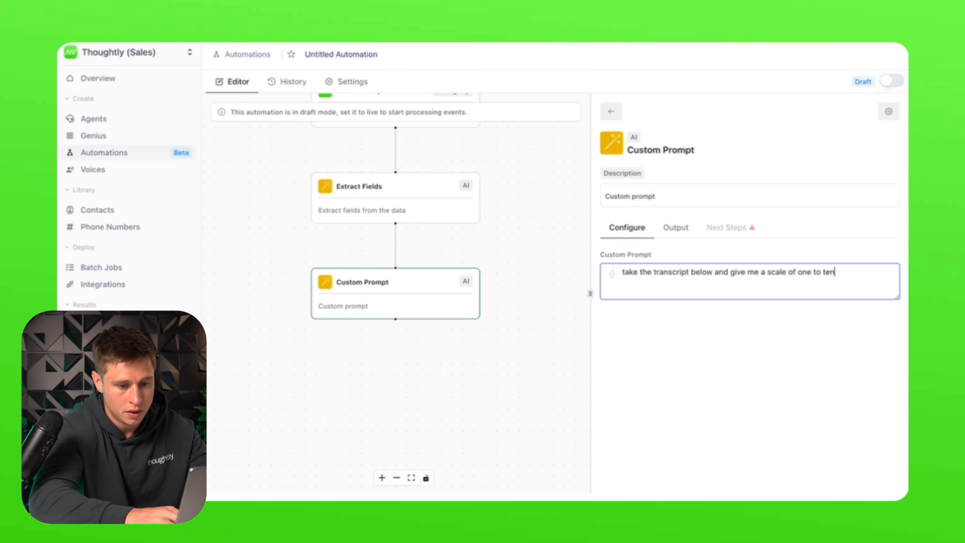
text(kelt t)
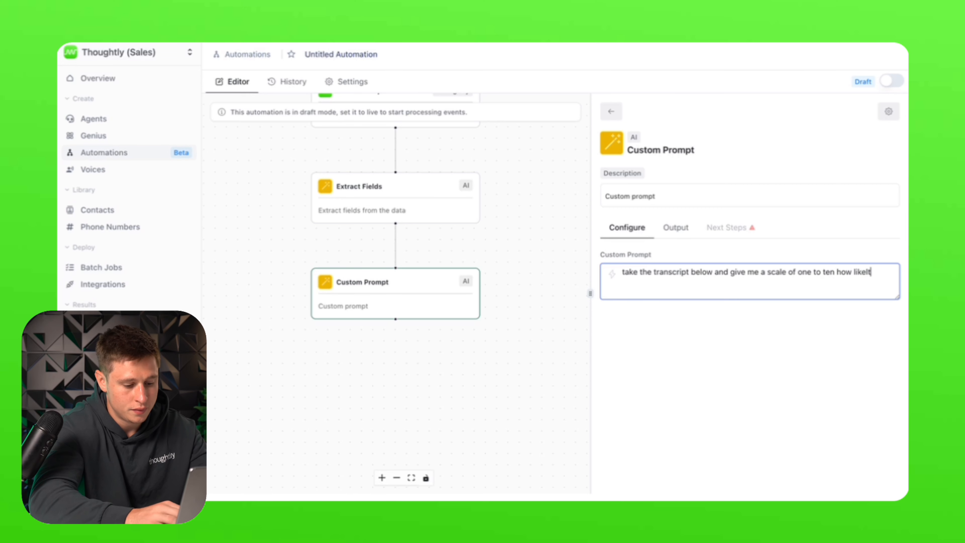
key(BackSpace)
key(BackSpace)
key(BackSpace)
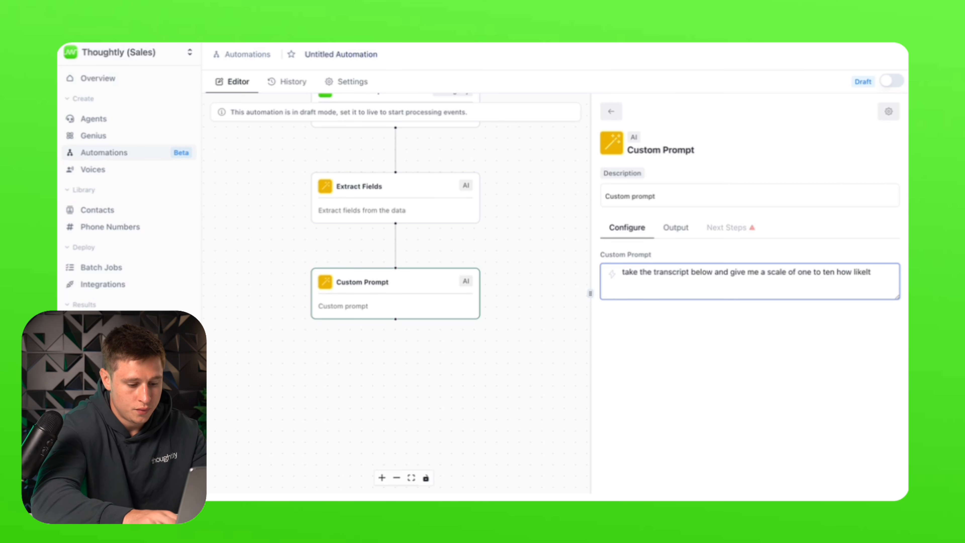
text(y they are to convert)
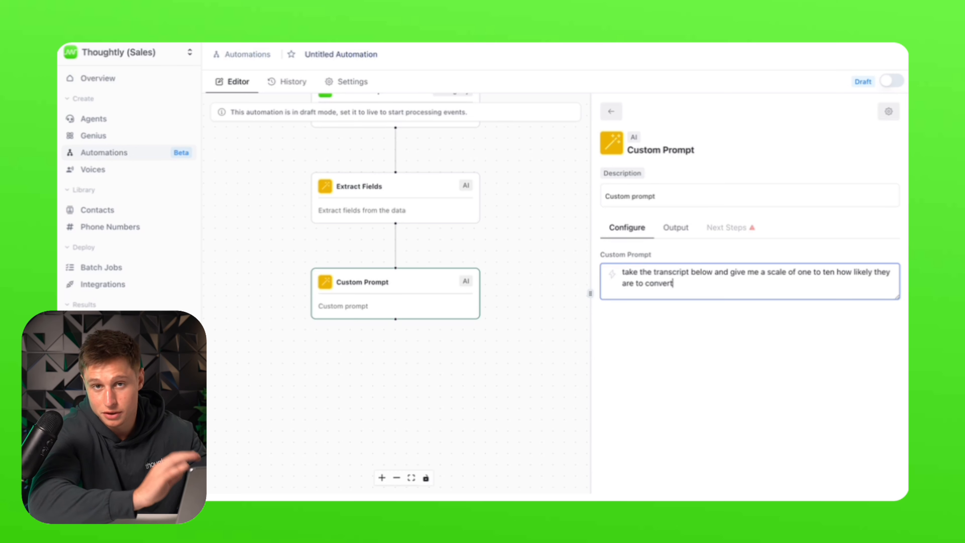
Correct the custom prompt's grammar and append "You can only respond with the number and nothing else."
key(Tab)
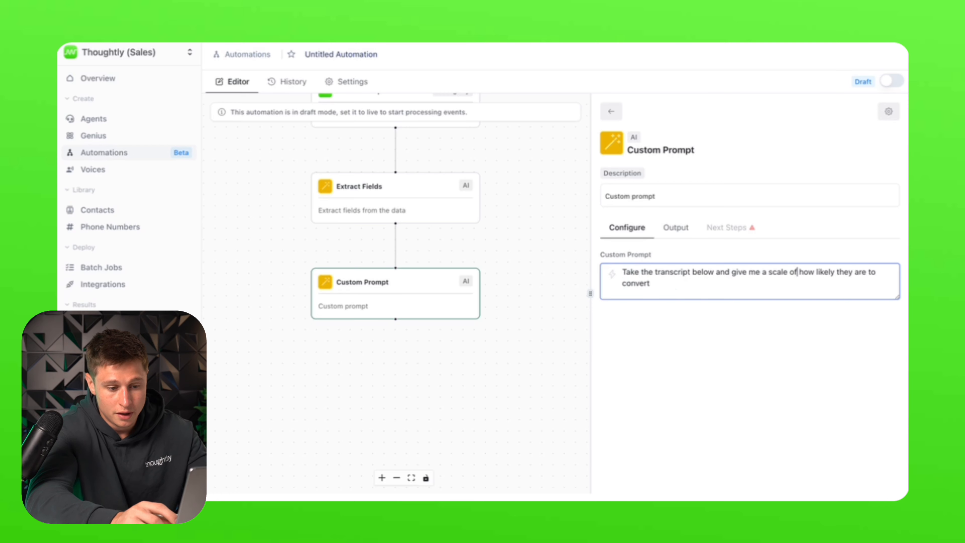
text(You ca)
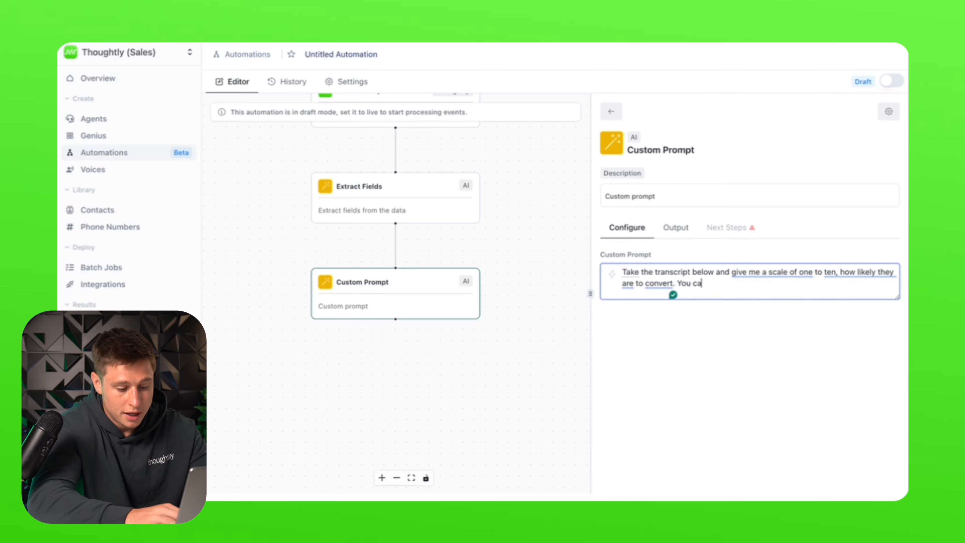
text(n only respon)
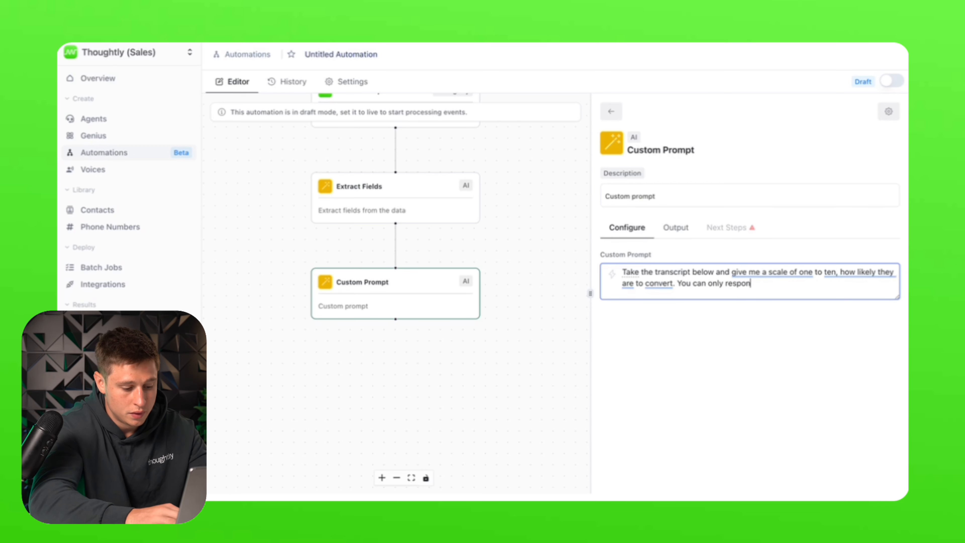
text(d with the numb)
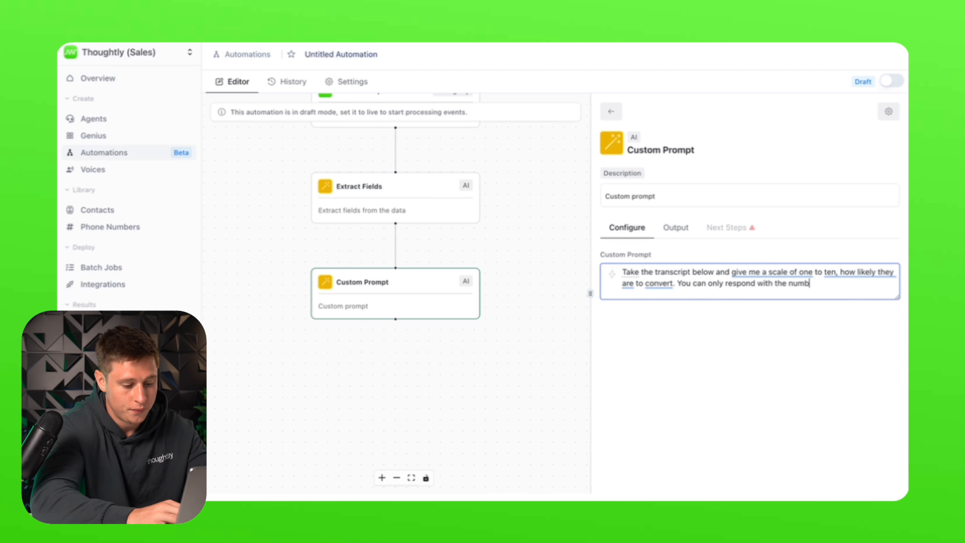
text(er and nothing es)
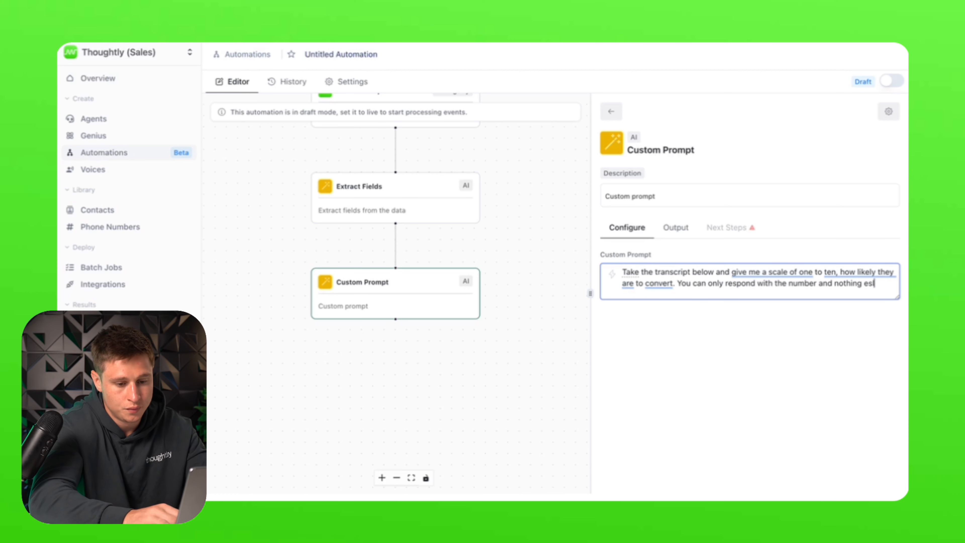
key(BackSpace)
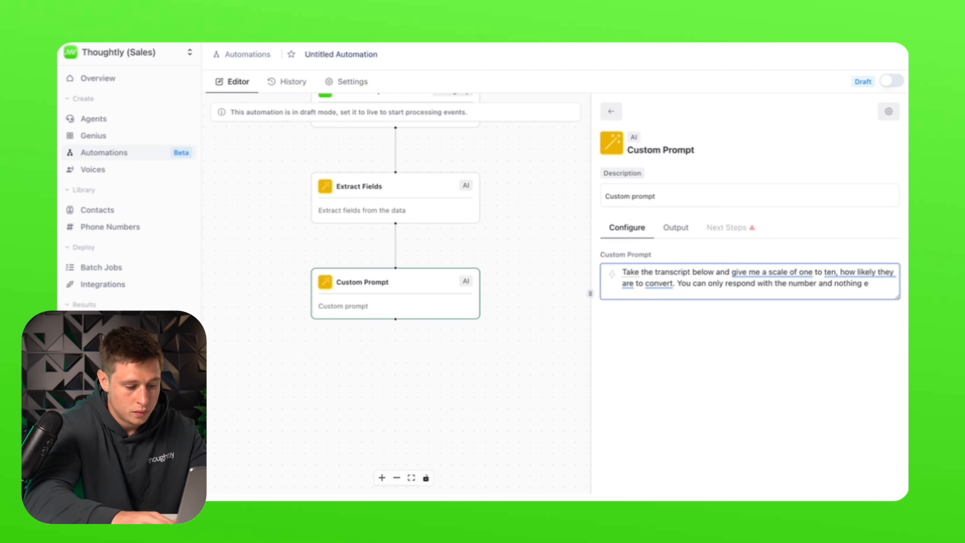
text(lse.)
Add a "Transcript:" section at the end of the custom prompt and insert the transcript variable from On Call Completed beneath it
key(Return)
key(Return)
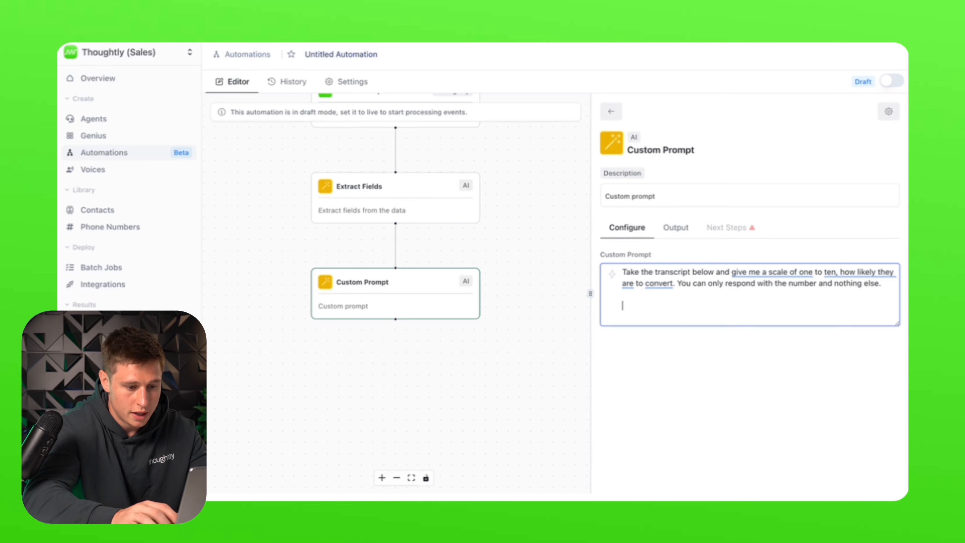
text(Transcript:)
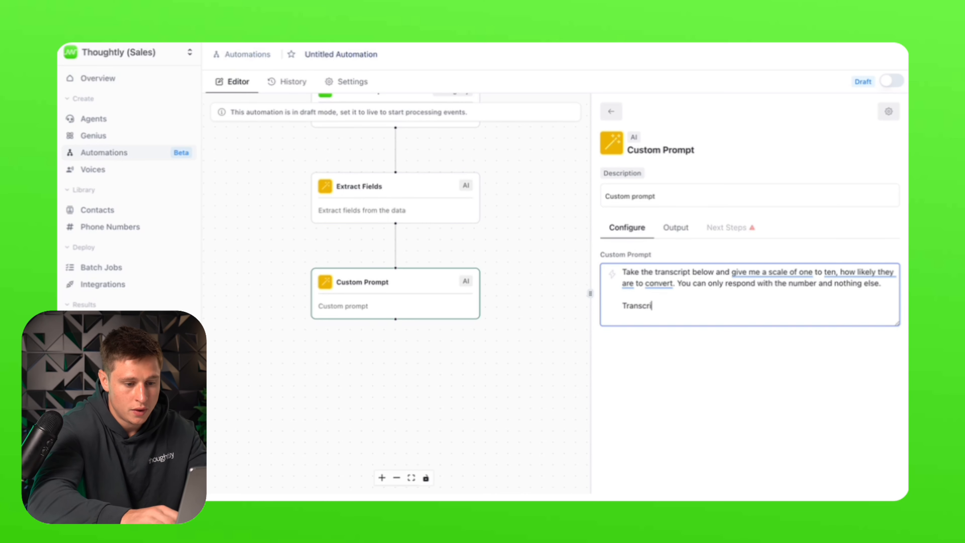
key(Return)
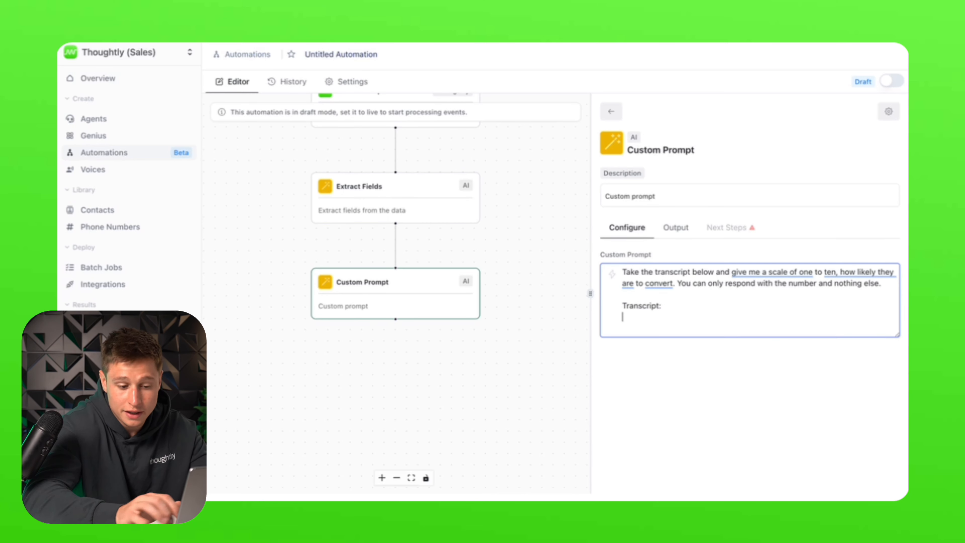
click(612, 274)
click(577, 283)
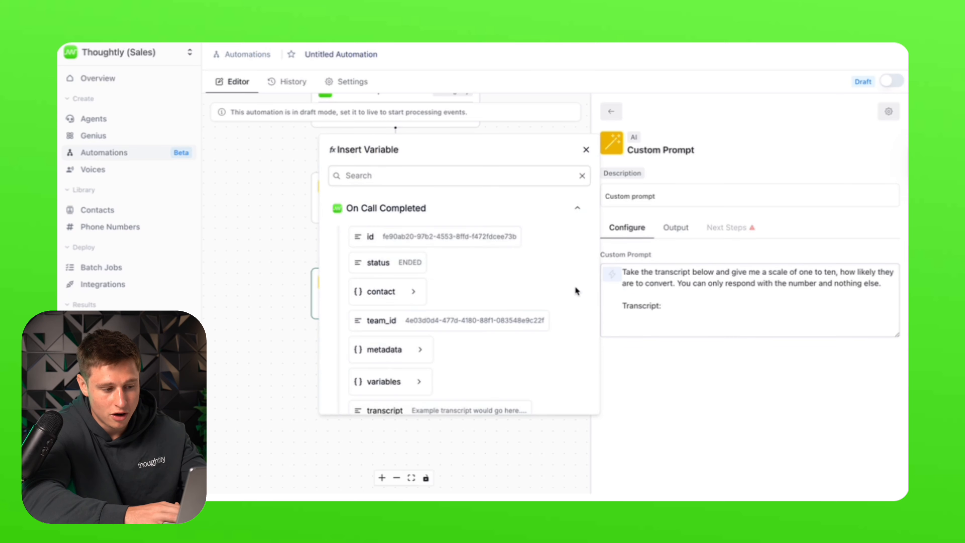
scroll(420, 373, down, 2)
click(456, 328)
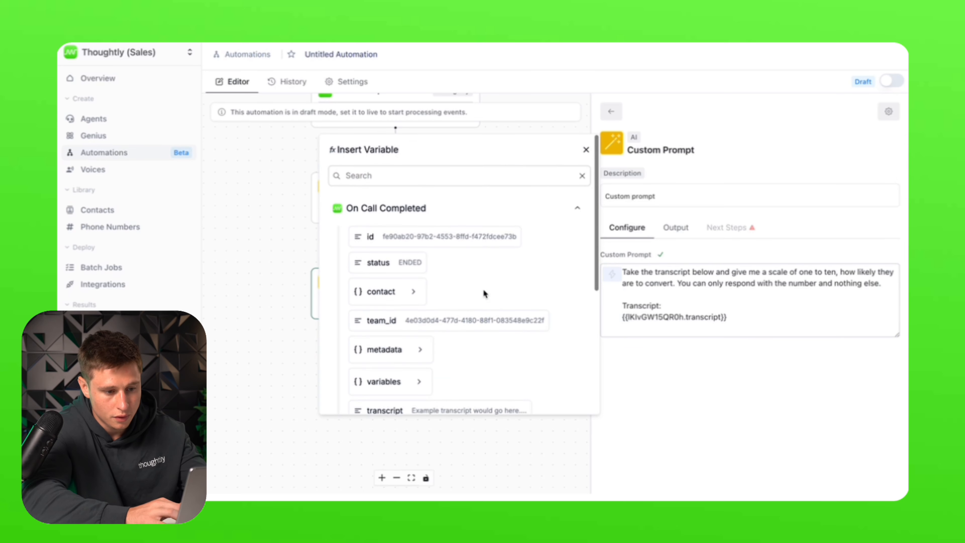
Generate a test output for the Custom Prompt action
click(665, 211)
click(675, 228)
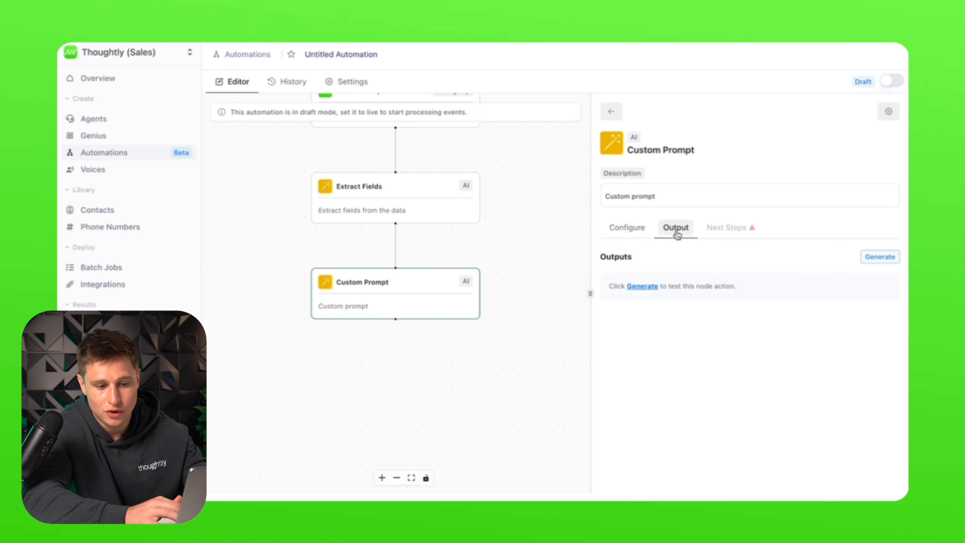
click(881, 257)
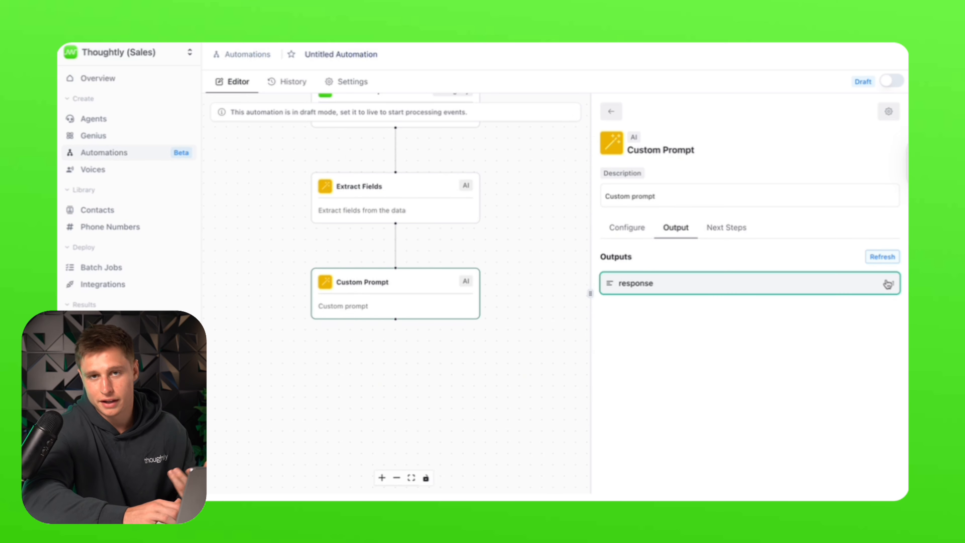
Browse the integration actions available as the next step after Custom Prompt, including HubSpot, Salesforce and Thoughtly
click(728, 229)
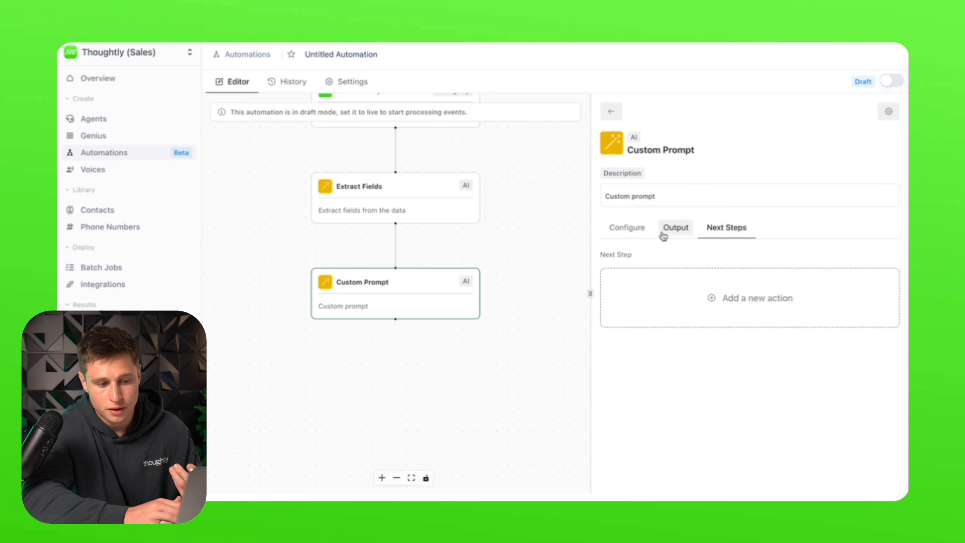
click(777, 299)
click(672, 180)
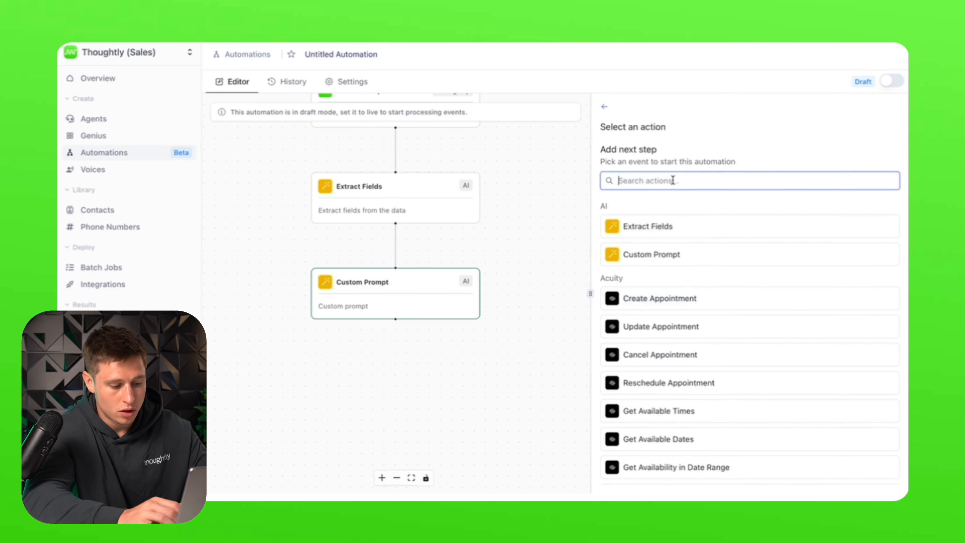
text(Web)
key(BackSpace)
key(BackSpace)
key(BackSpace)
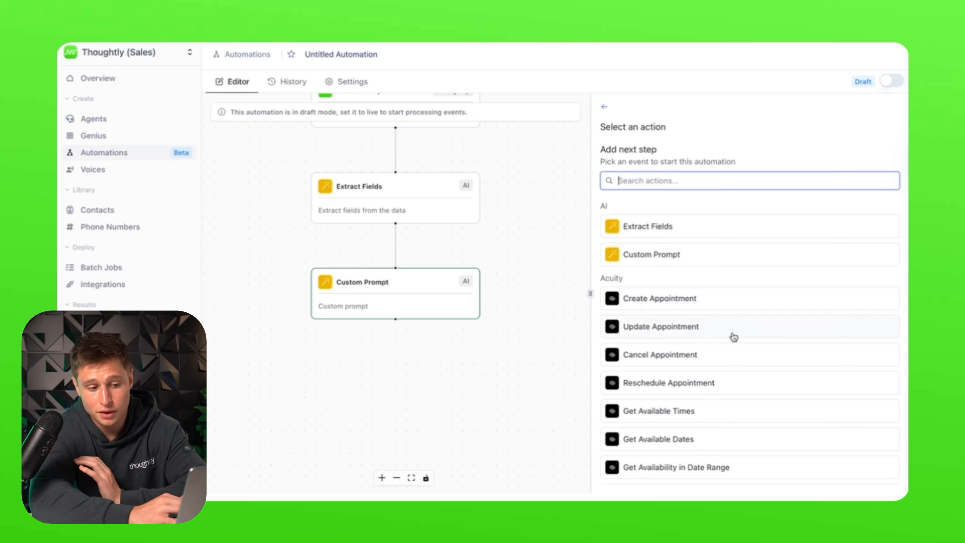
scroll(734, 338, down, 6)
scroll(681, 394, down, 14)
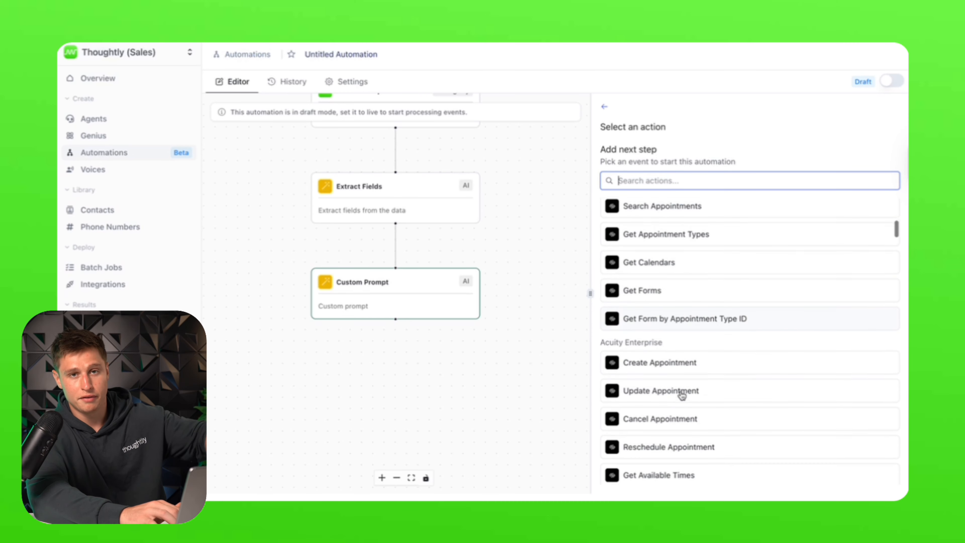
scroll(682, 396, down, 15)
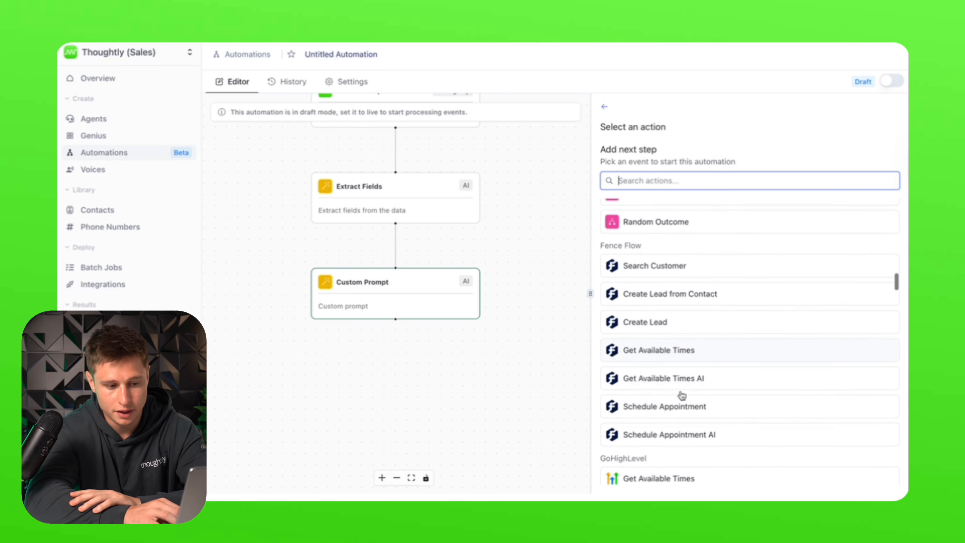
scroll(682, 397, down, 8)
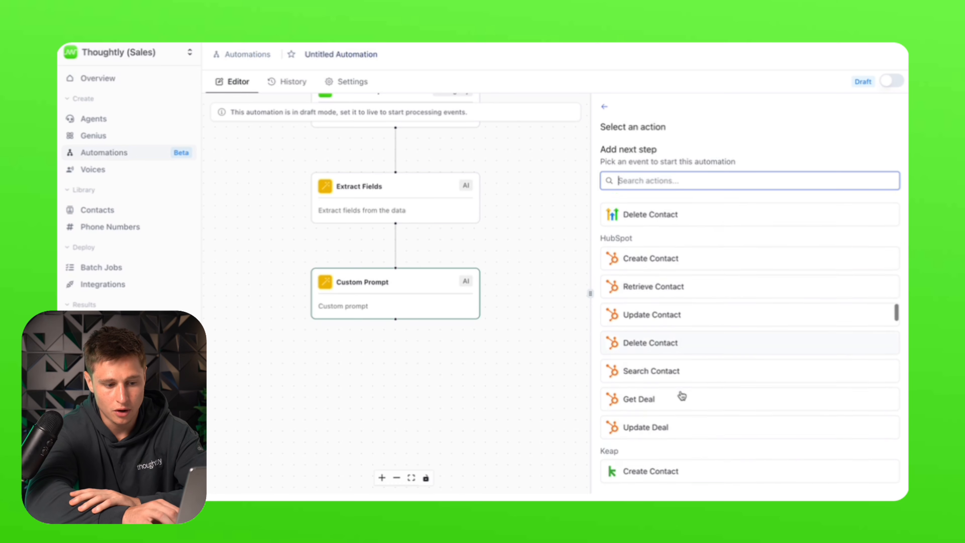
scroll(683, 396, up, 3)
scroll(682, 395, down, 3)
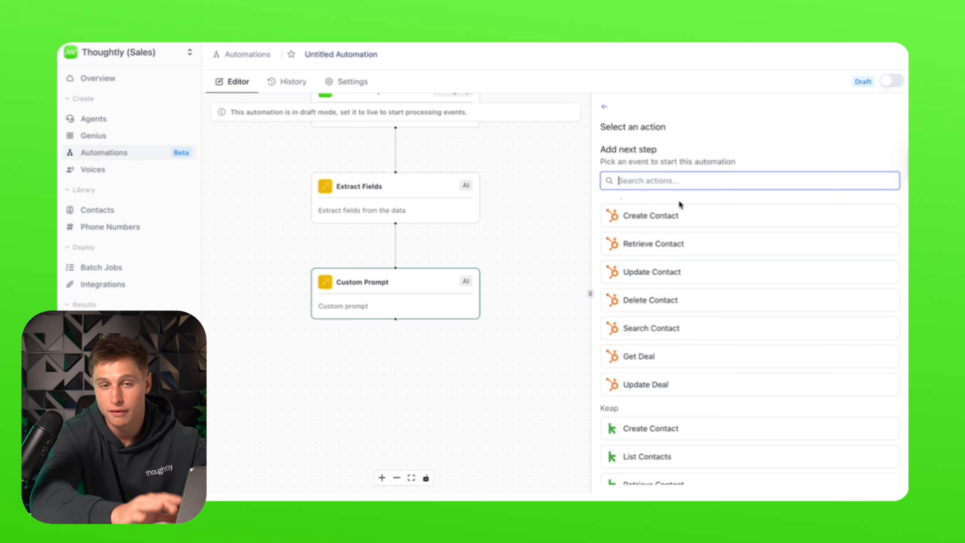
scroll(706, 364, down, 5)
scroll(706, 364, down, 15)
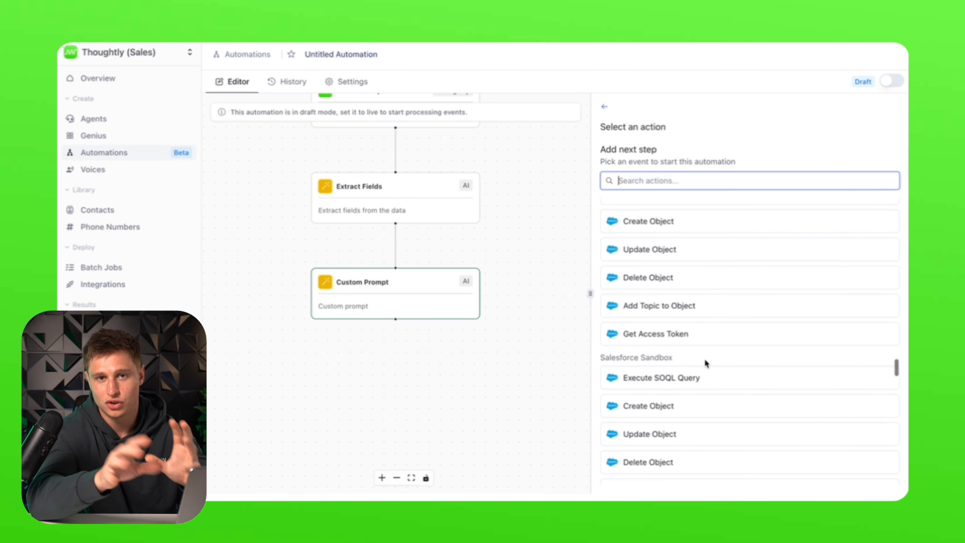
scroll(706, 364, down, 20)
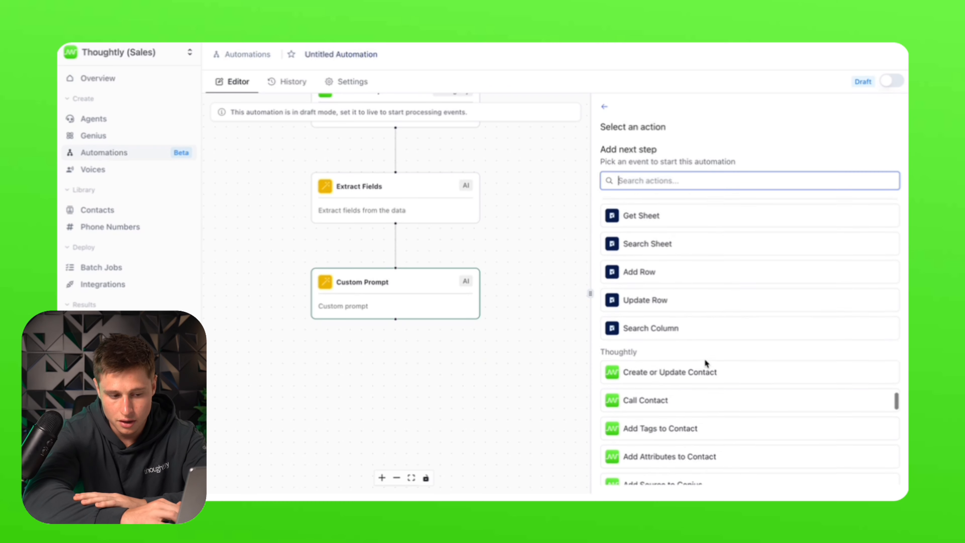
click(707, 362)
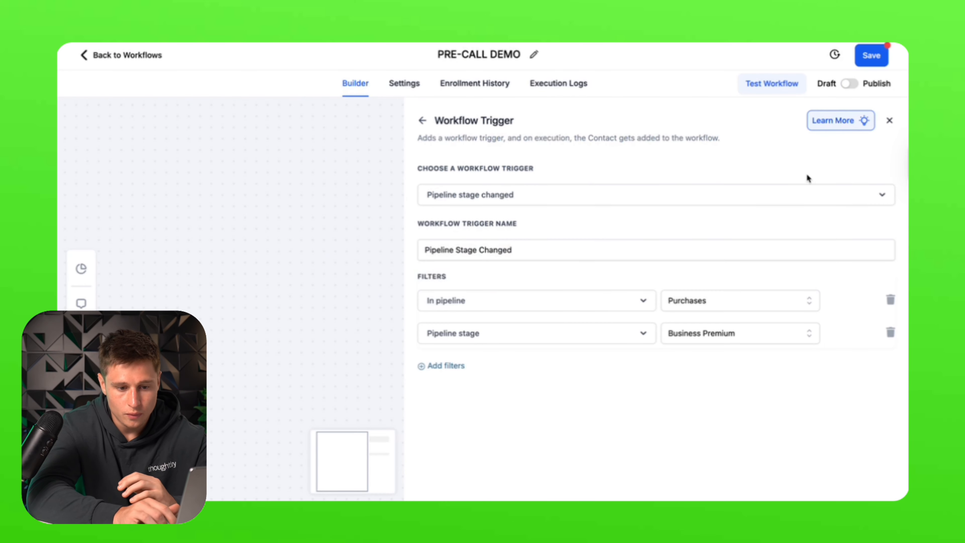
Switch to the PRE-CALL DEMO workflow in GoHighLevel, remove the pipeline filters and discard the Pipeline Stage Changed trigger
click(889, 300)
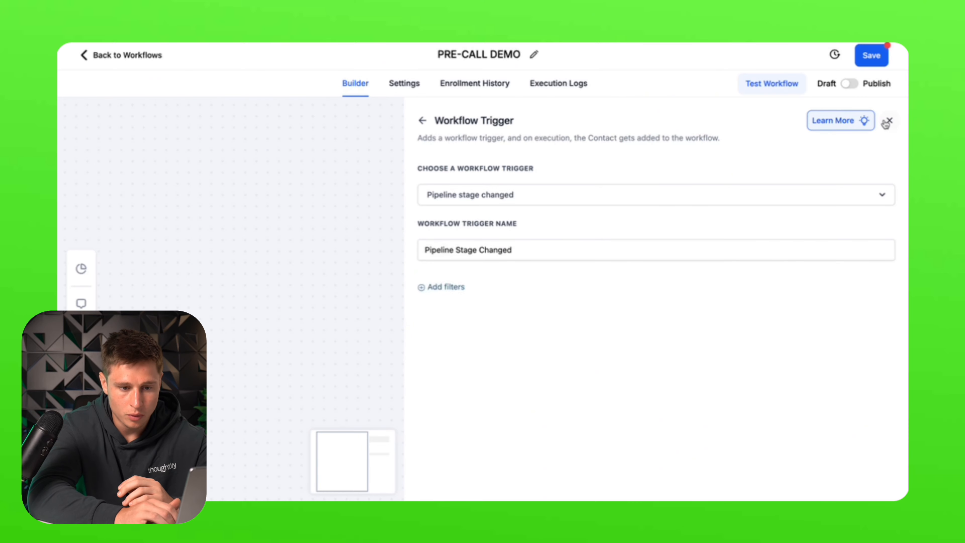
click(888, 121)
click(576, 307)
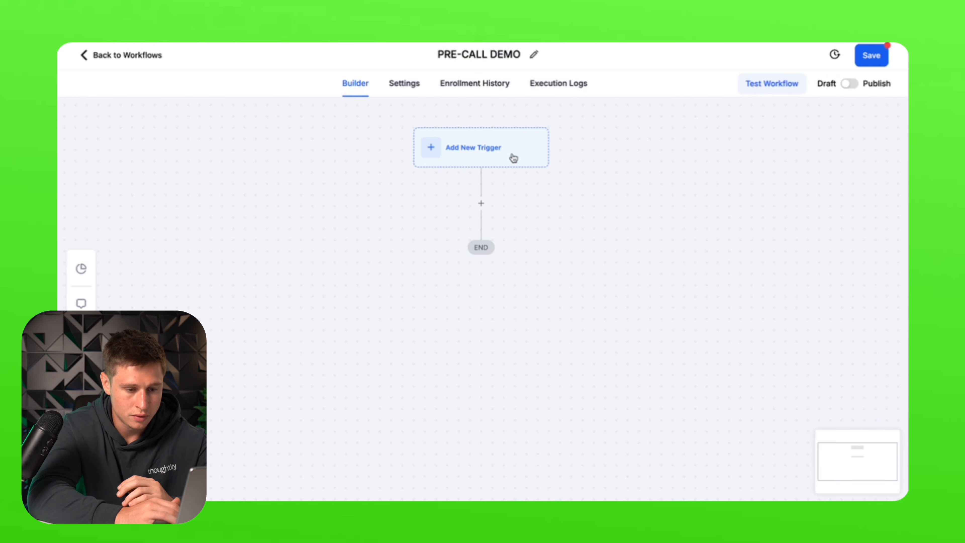
Search the workflow triggers for "webhook" and choose Inbound Webhook as the new trigger
click(516, 164)
click(692, 175)
text(wen)
key(BackSpace)
text(bhook)
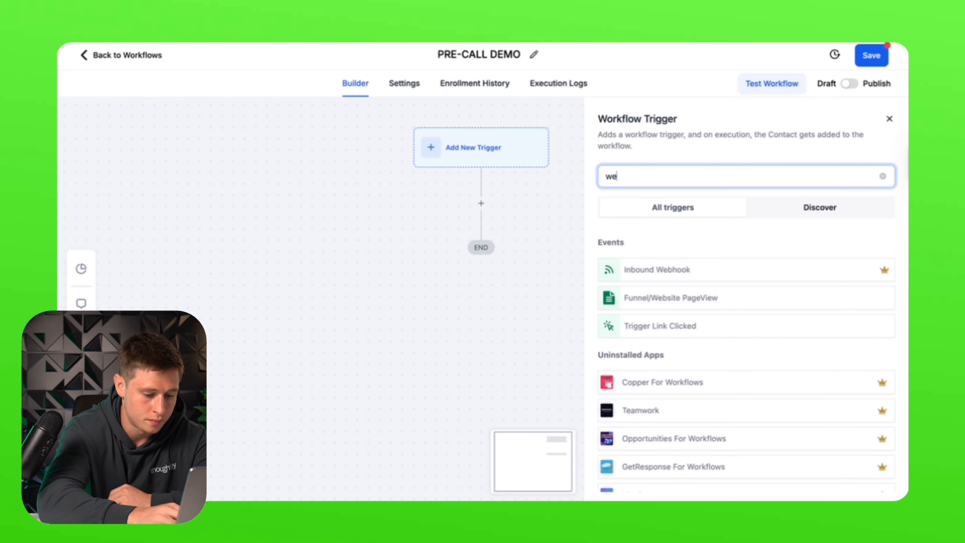
click(701, 271)
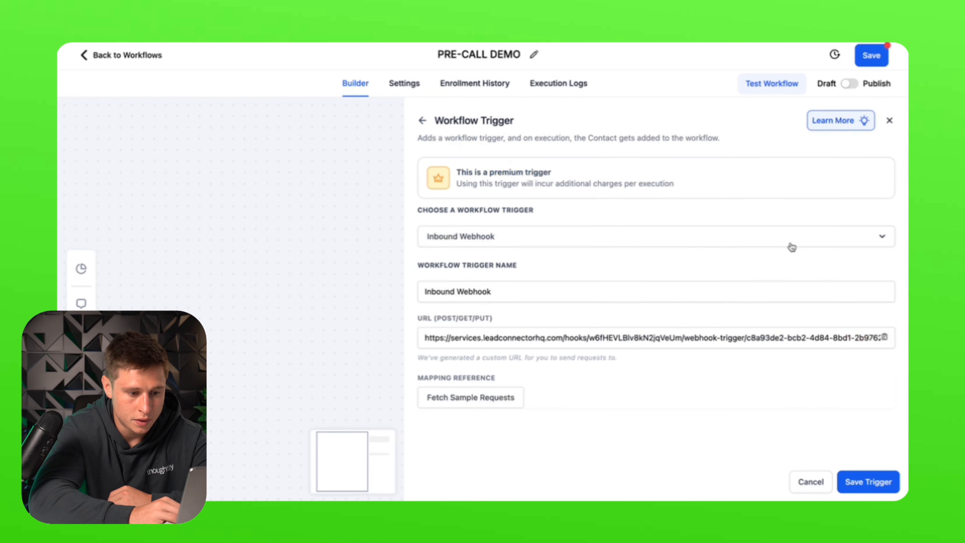
Copy the Inbound Webhook's URL into the URL of Thoughtly's Send Webhook action and set its method to POST
click(885, 337)
click(884, 338)
click(884, 337)
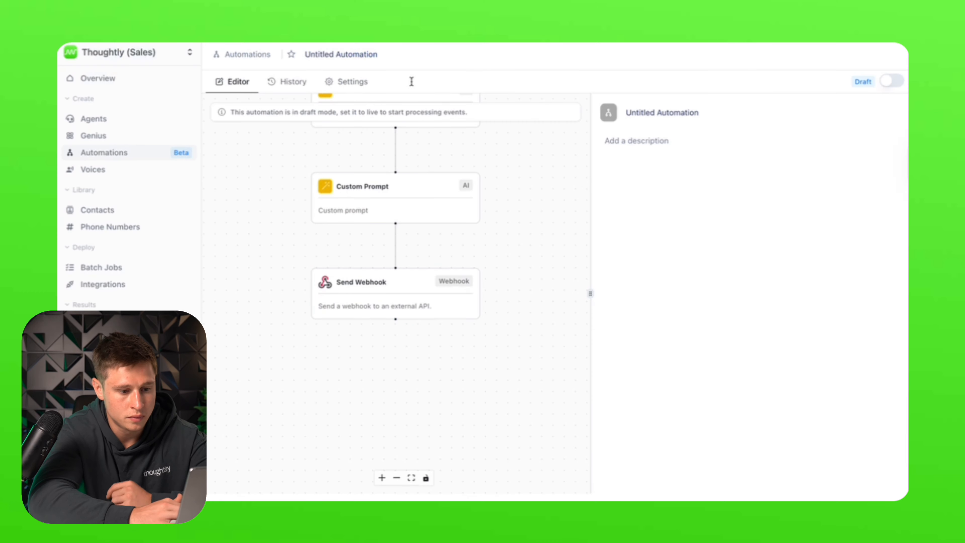
click(395, 290)
click(657, 278)
key(ctrl+v)
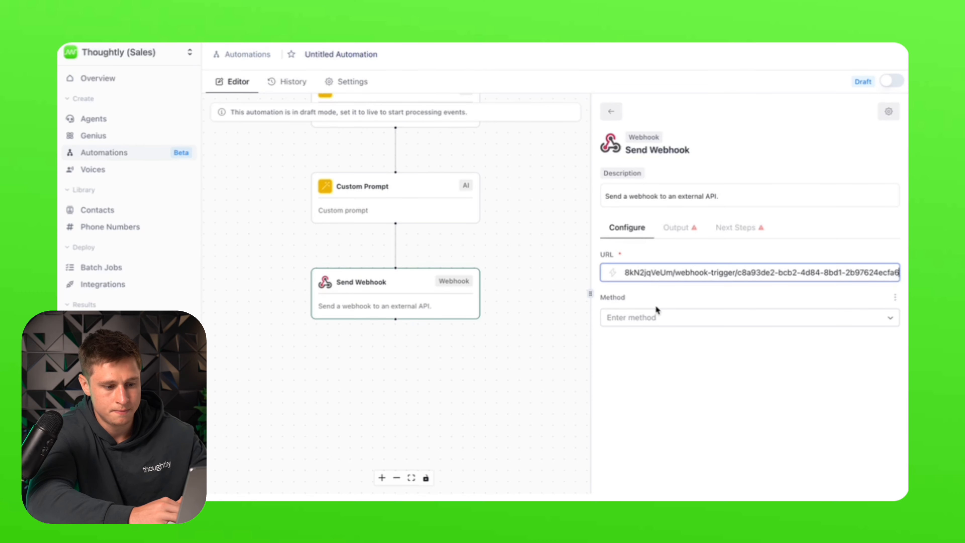
click(665, 318)
click(652, 359)
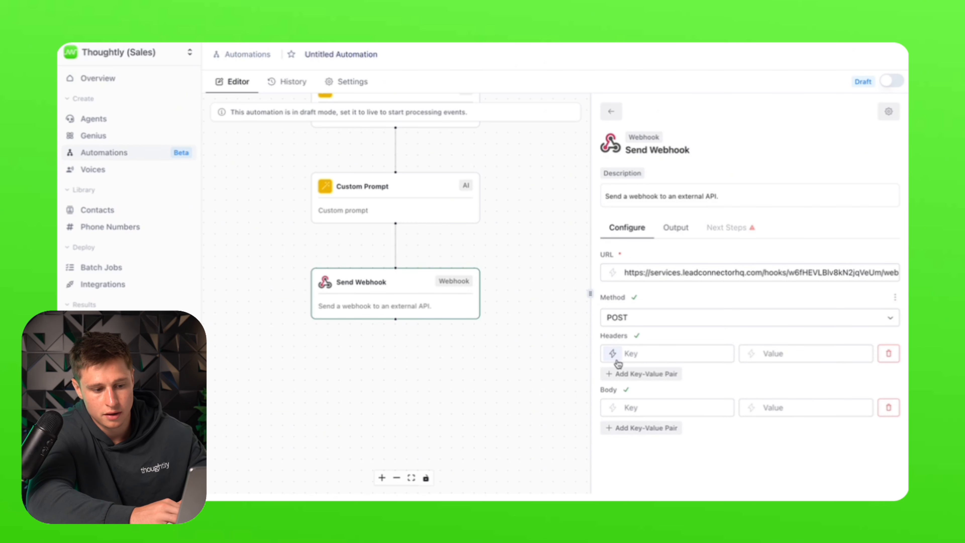
Add the body keys Name, Email and Phone to the Send Webhook action
click(649, 408)
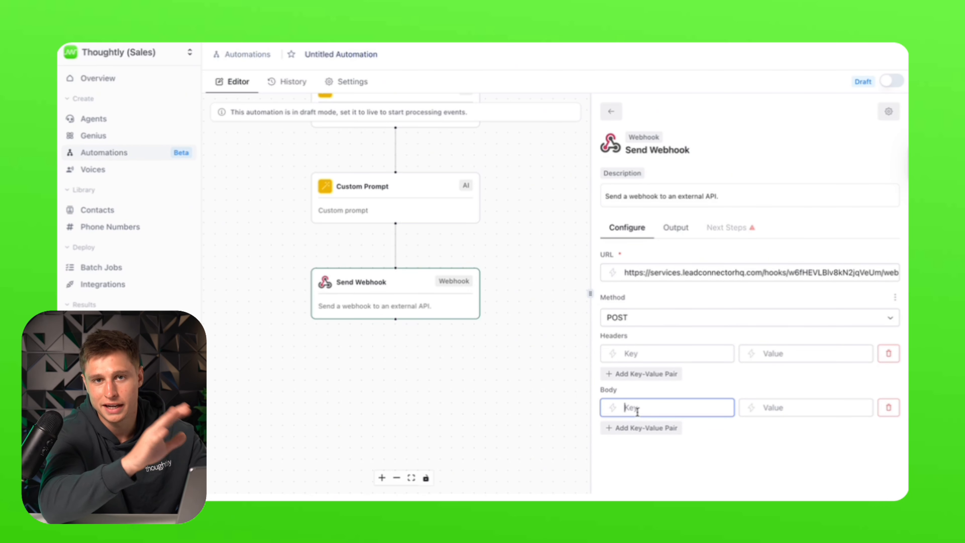
text(Name)
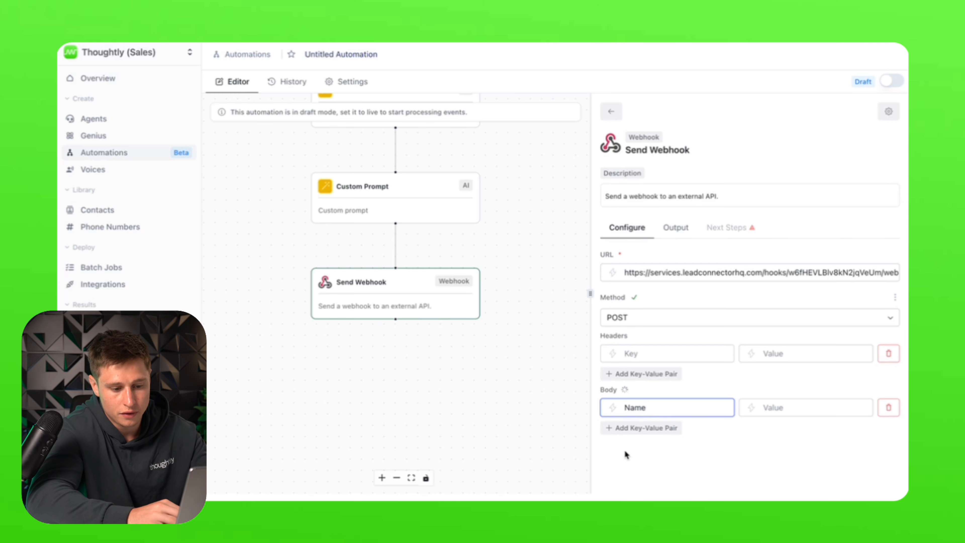
click(641, 428)
click(640, 429)
text(Email)
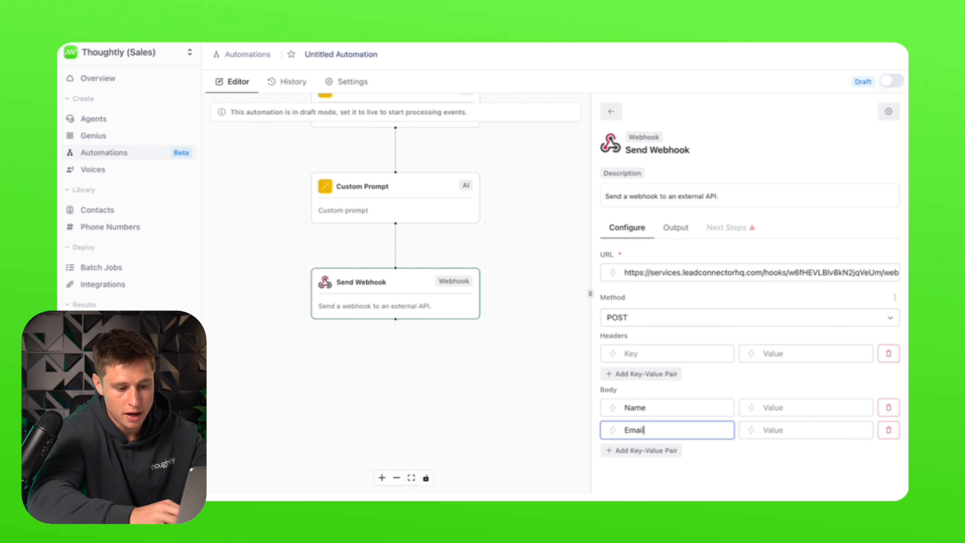
click(640, 450)
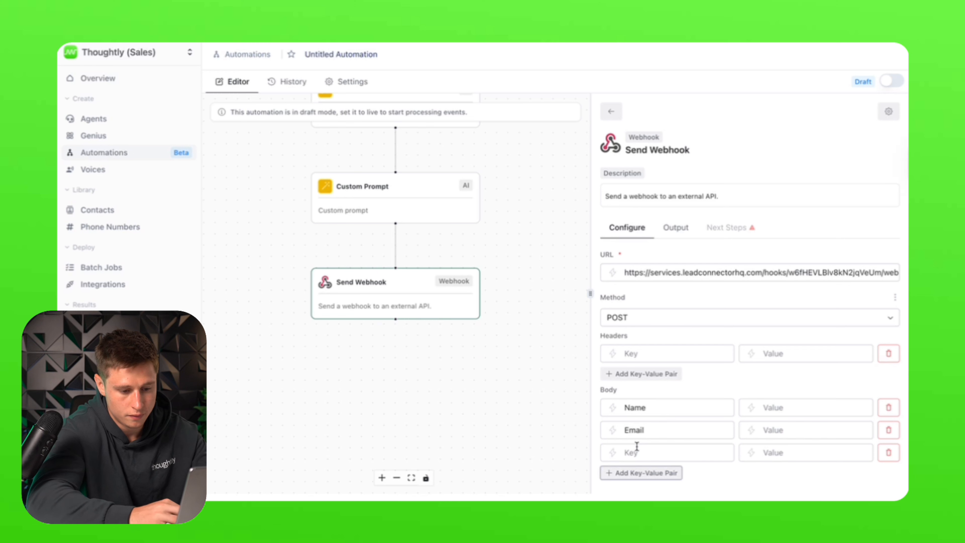
click(637, 451)
text(Phone)
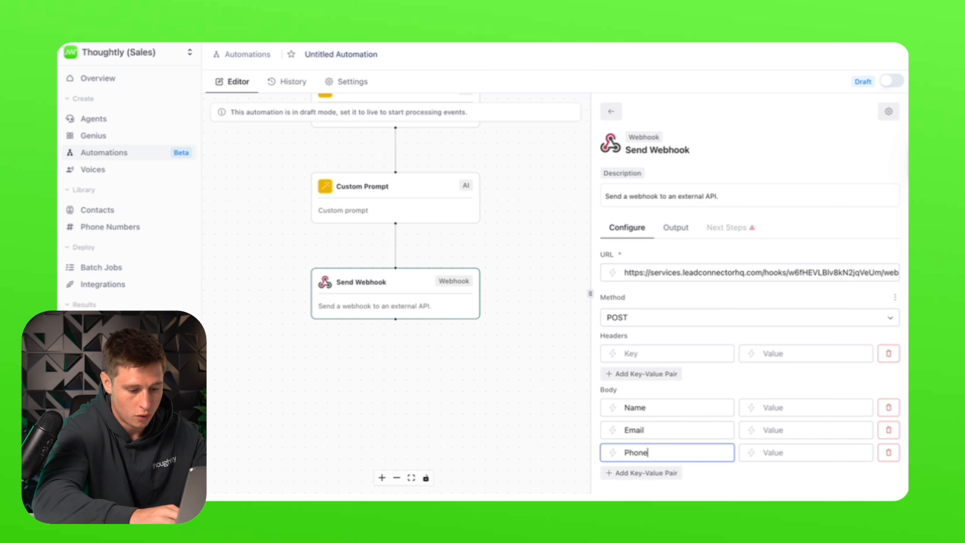
Complete the third body key as PhoneNumber and add the keys Transcript, Summary and Recording to the Send Webhook action
text(Number)
click(641, 473)
click(647, 473)
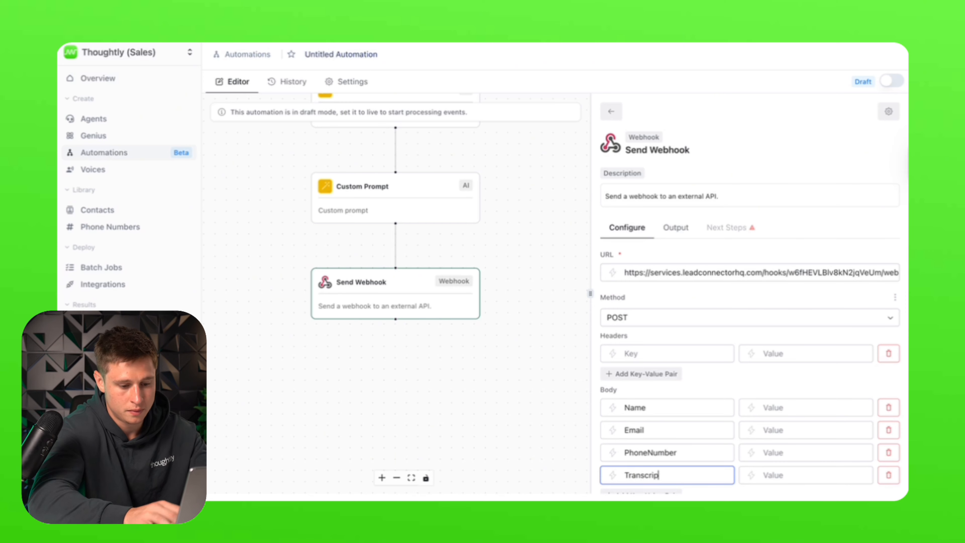
scroll(678, 452, down, 1)
click(646, 465)
click(647, 470)
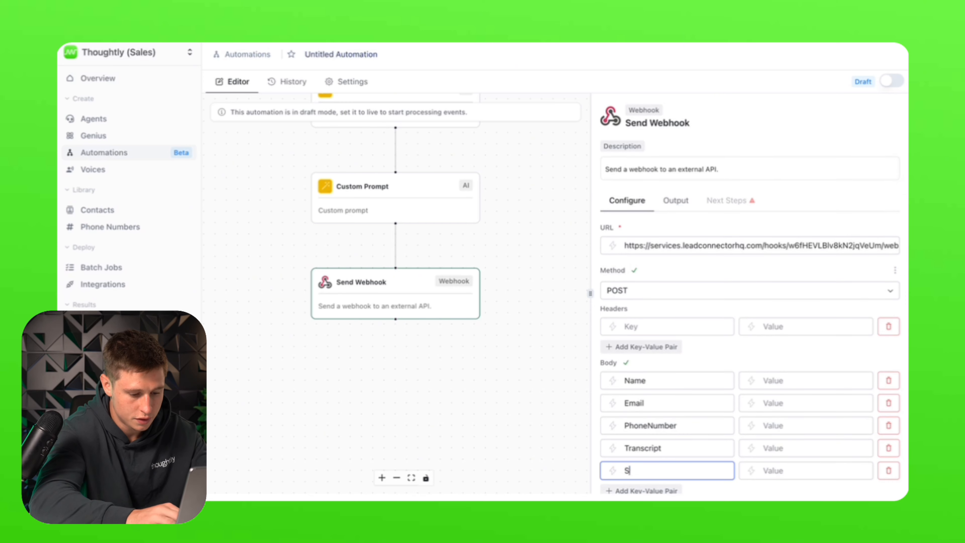
scroll(649, 463, down, 1)
click(646, 472)
click(650, 471)
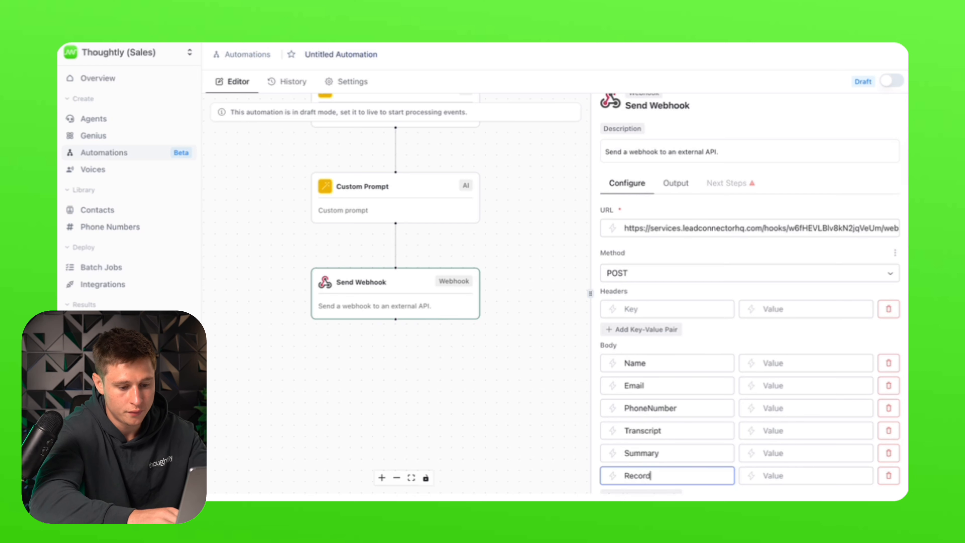
Add the body keys Height, ShoeSize and Rating to the Send Webhook action
scroll(665, 472, down, 1)
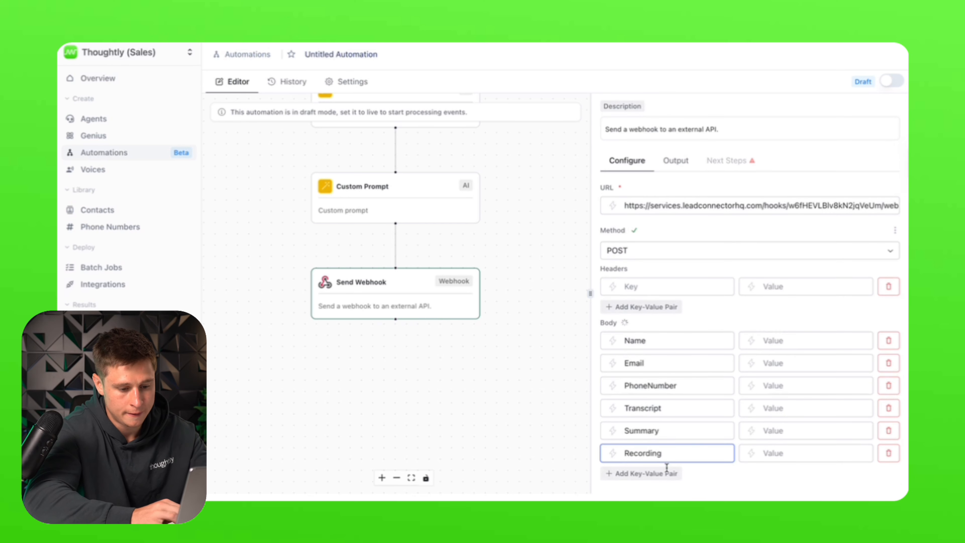
click(655, 480)
click(655, 475)
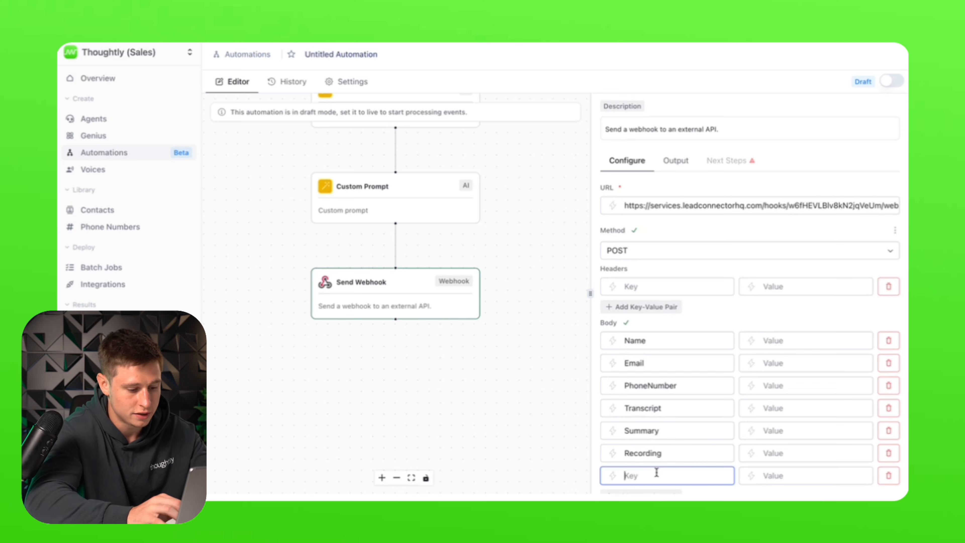
text(Height)
scroll(662, 454, down, 1)
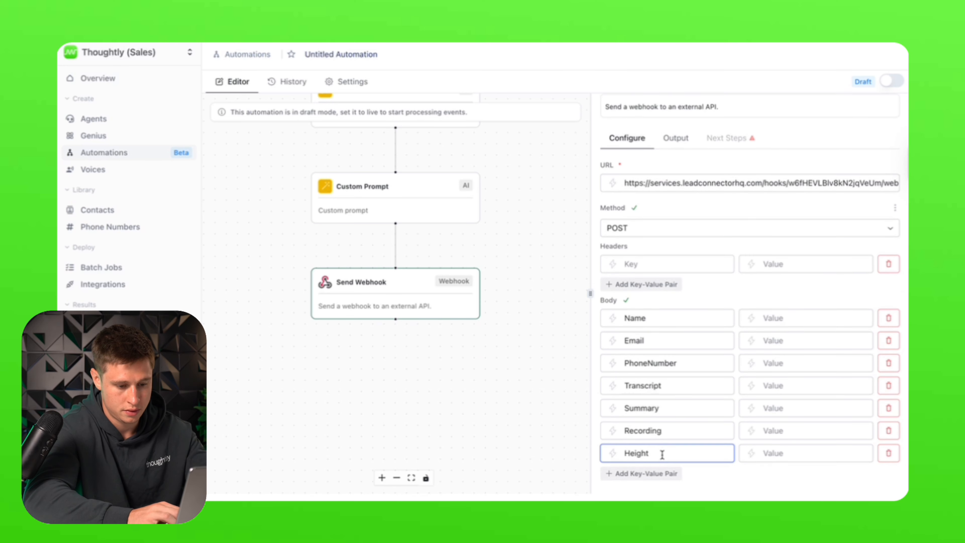
click(641, 475)
click(642, 475)
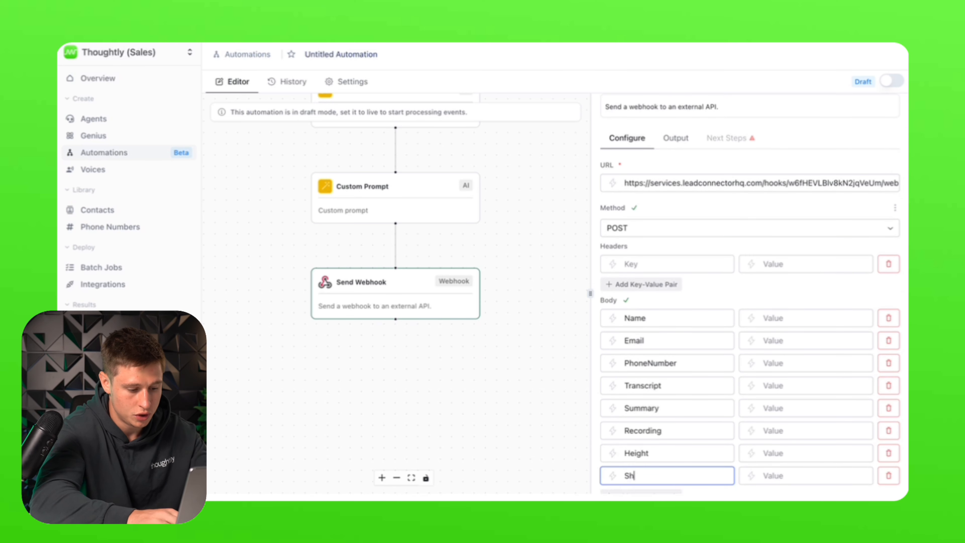
scroll(655, 478, down, 1)
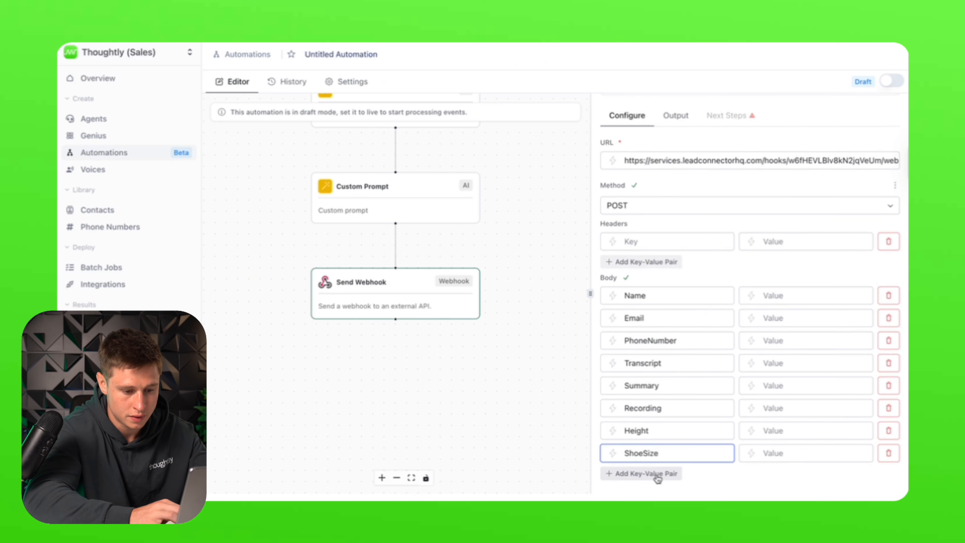
click(650, 475)
click(648, 476)
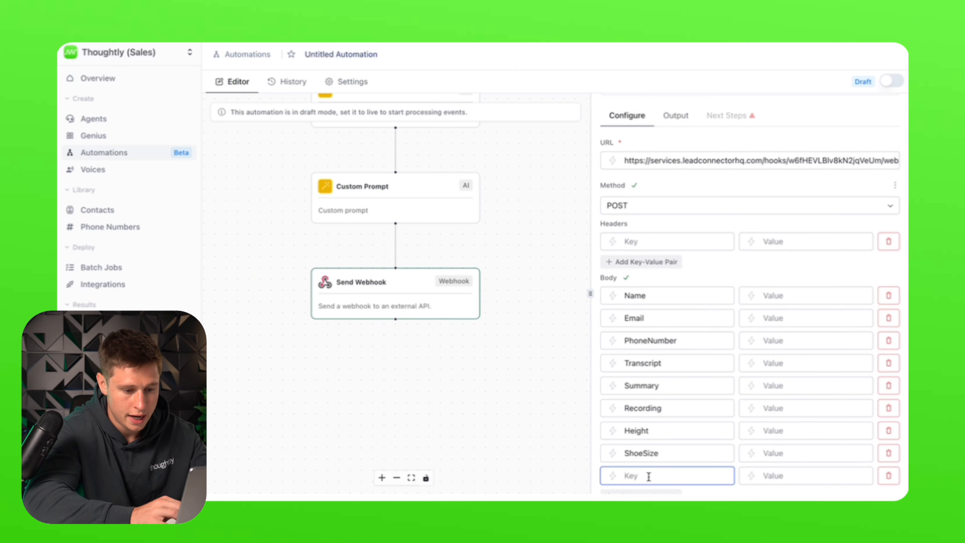
text(Rating)
Map the body keys to their matching call, contact and Extract Fields variables, with Rating mapped to the Custom Prompt response
click(793, 294)
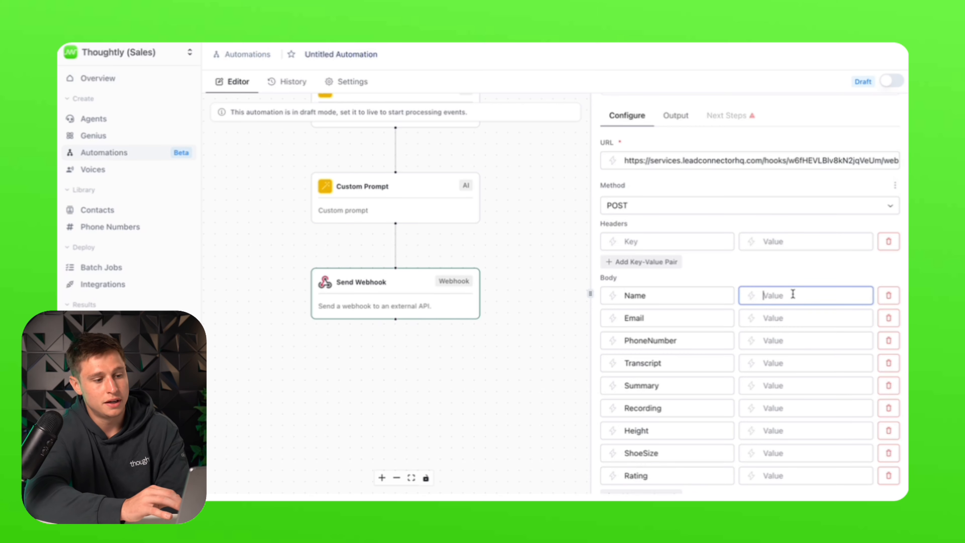
click(751, 295)
click(720, 286)
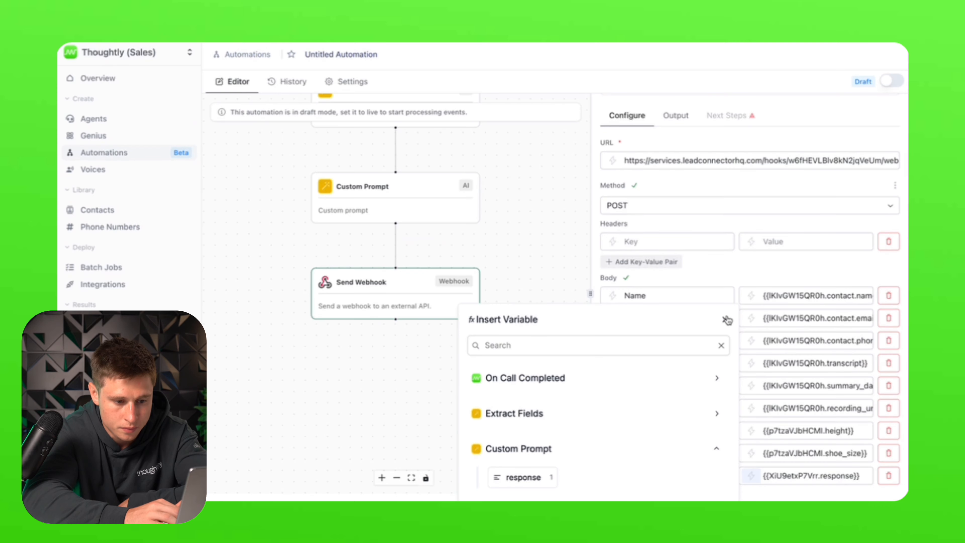
click(764, 274)
scroll(765, 270, down, 1)
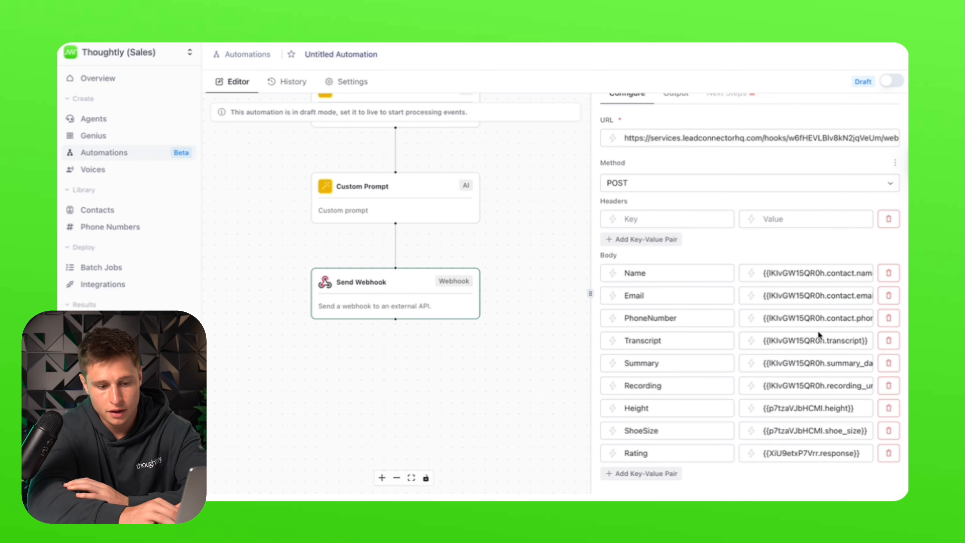
Review the webhook body's key-value pairs and the variables available for the Rating value
click(651, 274)
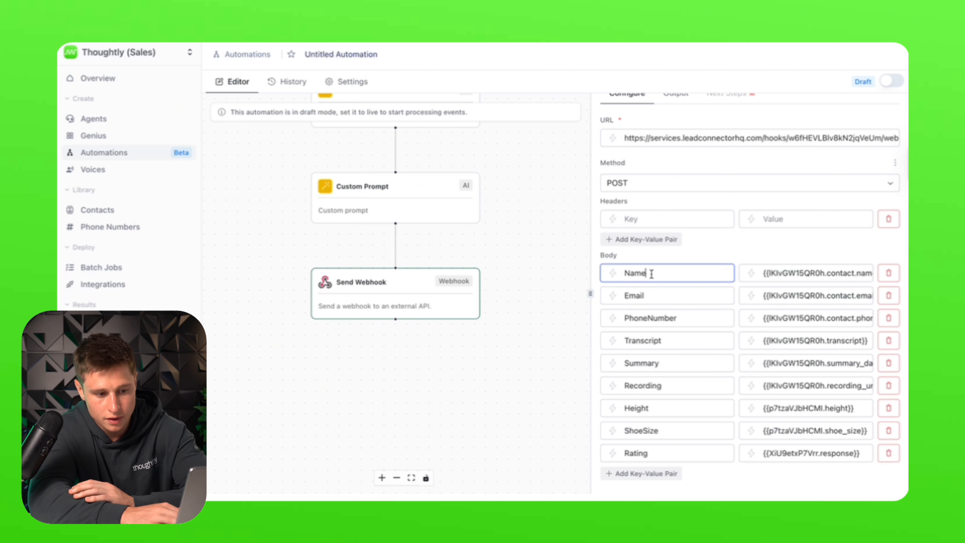
click(679, 386)
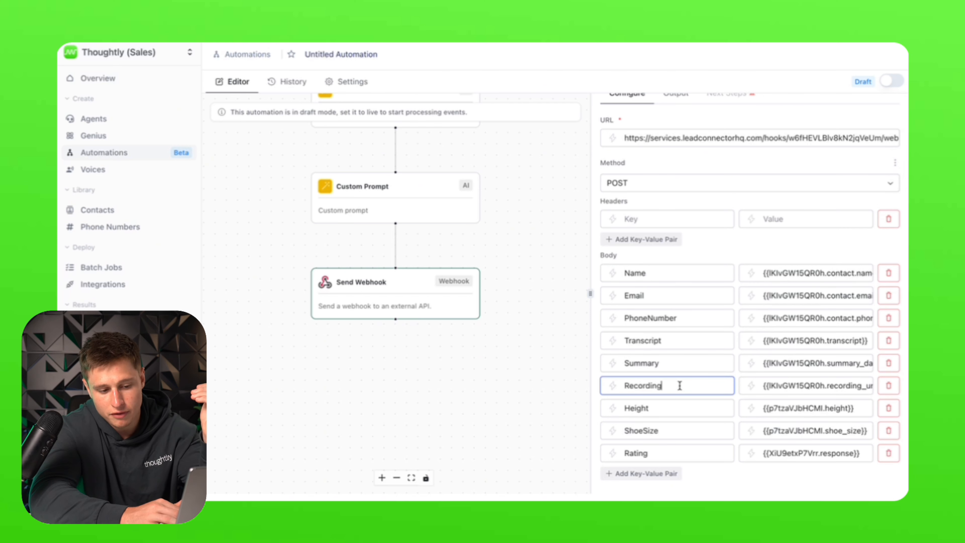
click(514, 236)
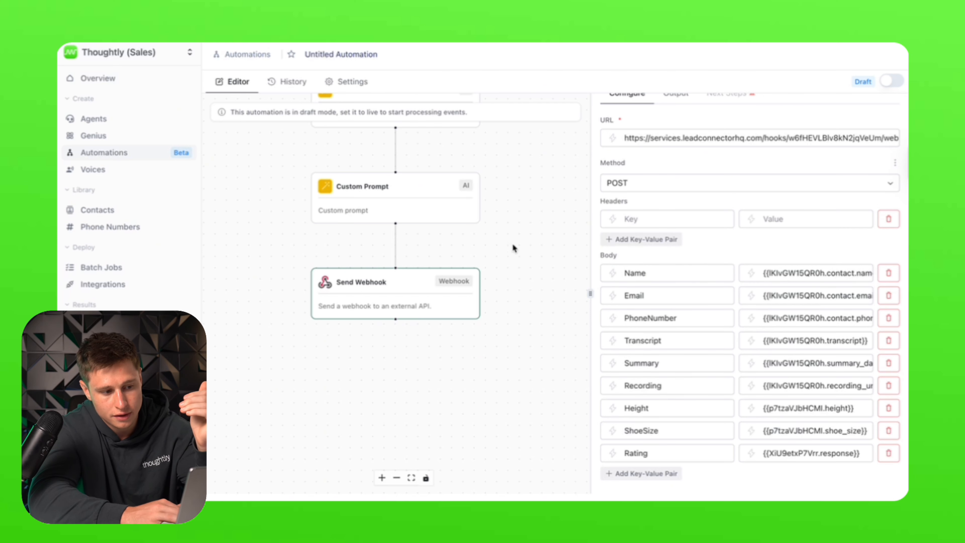
drag(542, 355, 531, 221)
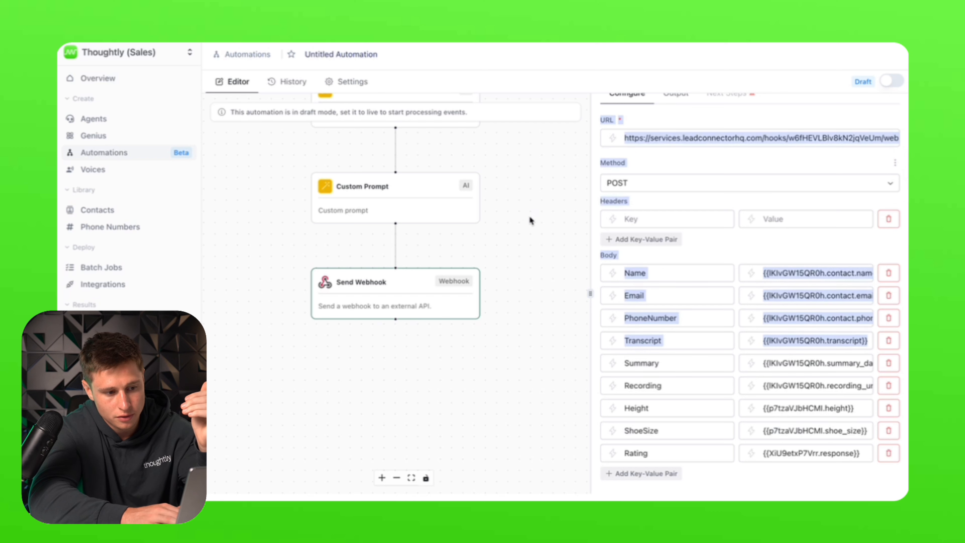
click(733, 162)
click(694, 407)
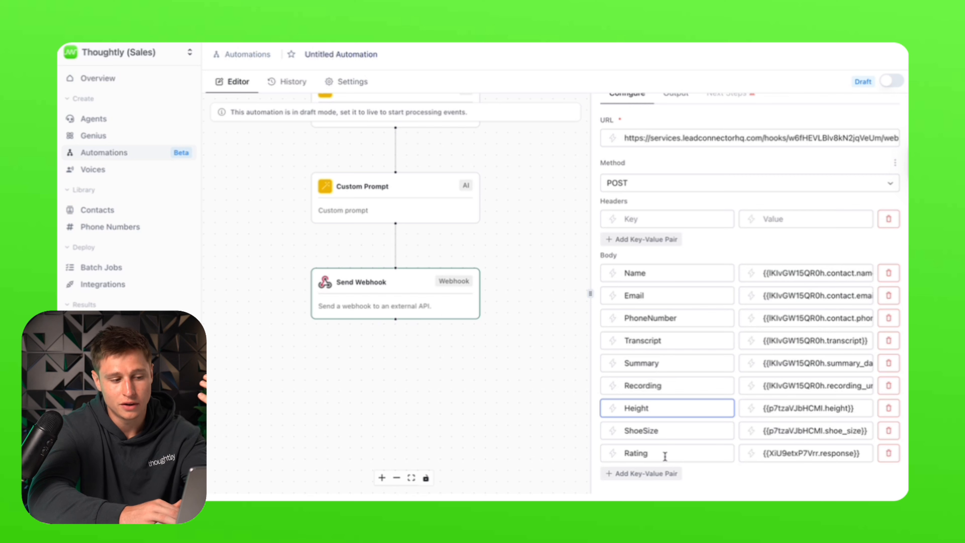
click(751, 453)
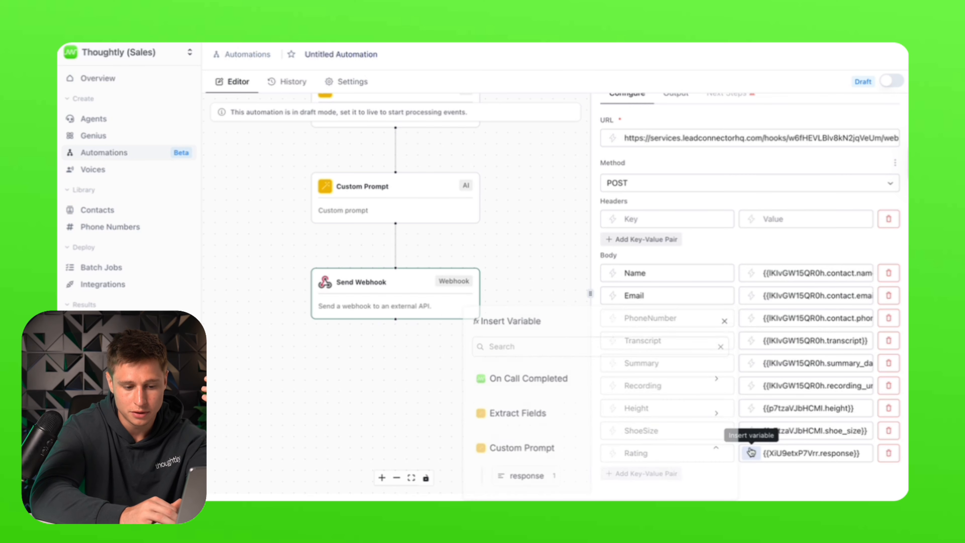
click(725, 350)
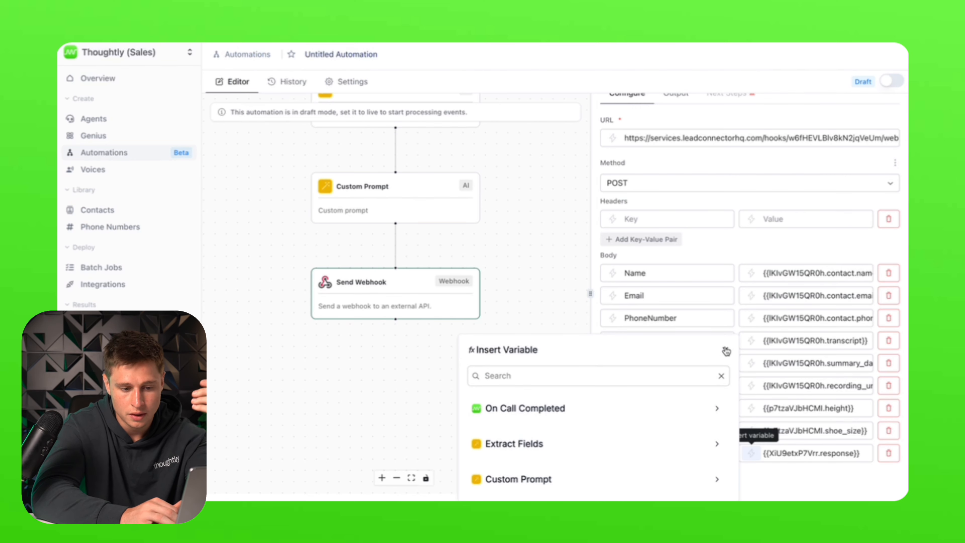
Run a test of the Send Webhook action to send a sample request
scroll(761, 258, up, 5)
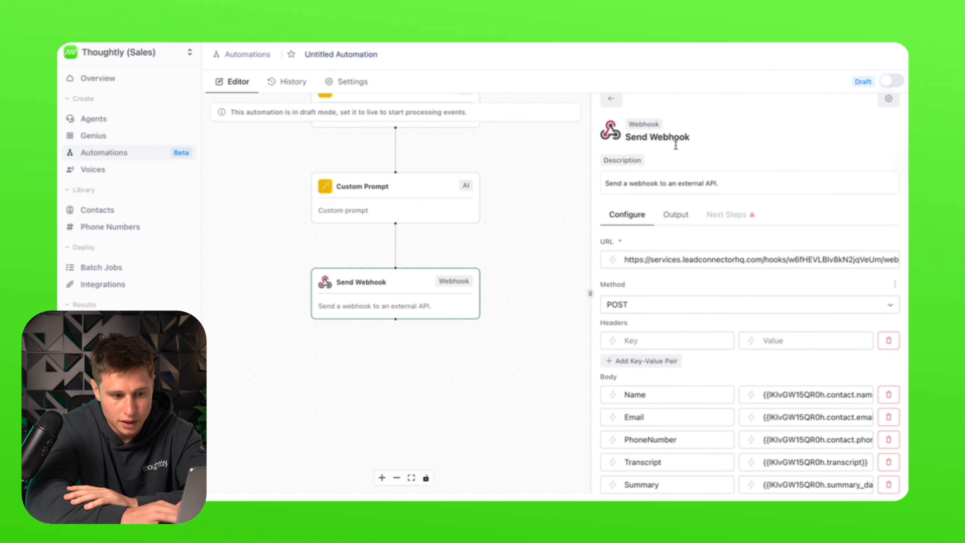
click(676, 227)
click(870, 259)
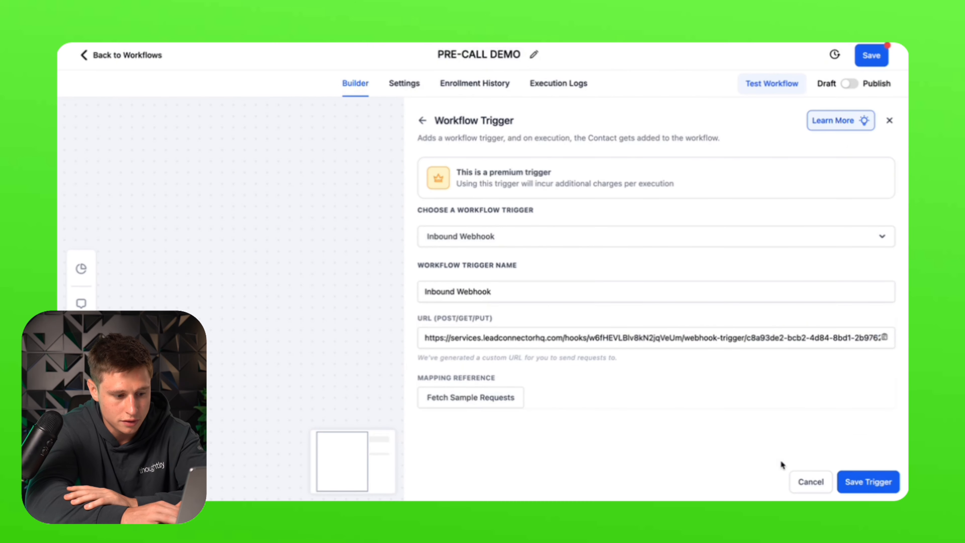
click(510, 407)
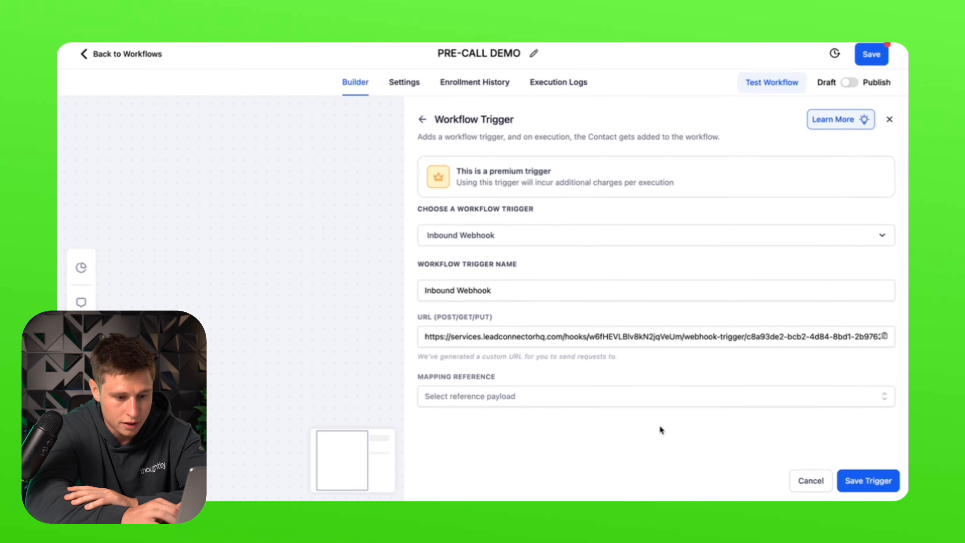
click(597, 397)
click(553, 423)
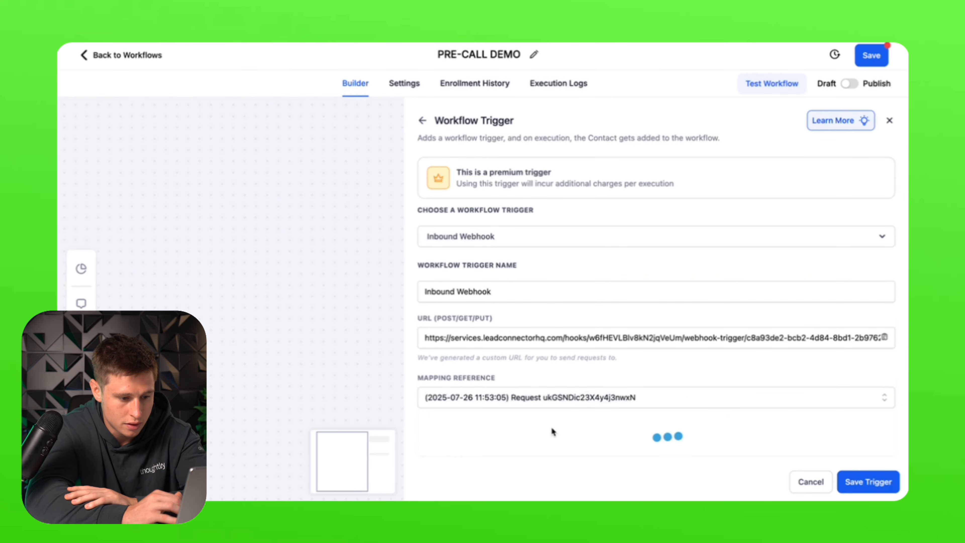
scroll(646, 419, down, 2)
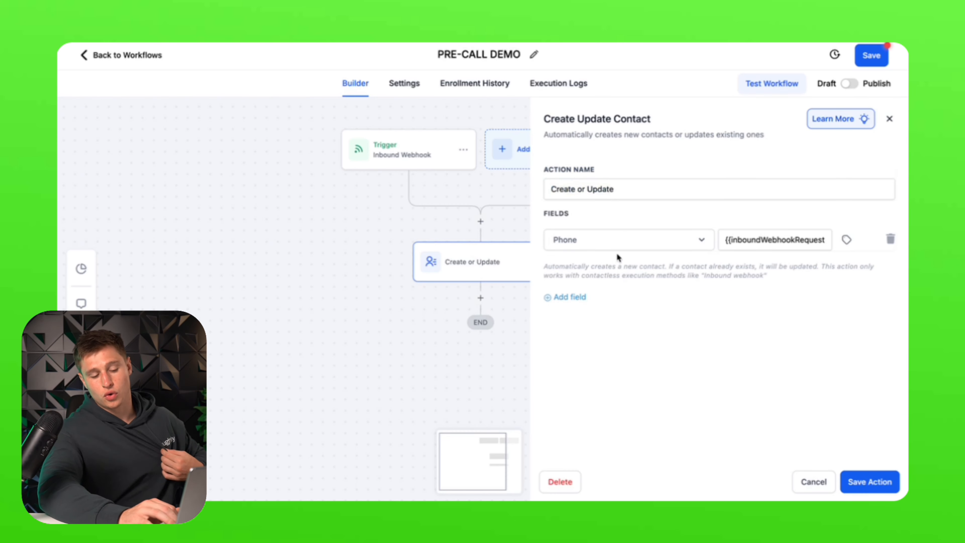
Add a second field to the Create or Update contact action and set it to Contact Source
click(568, 297)
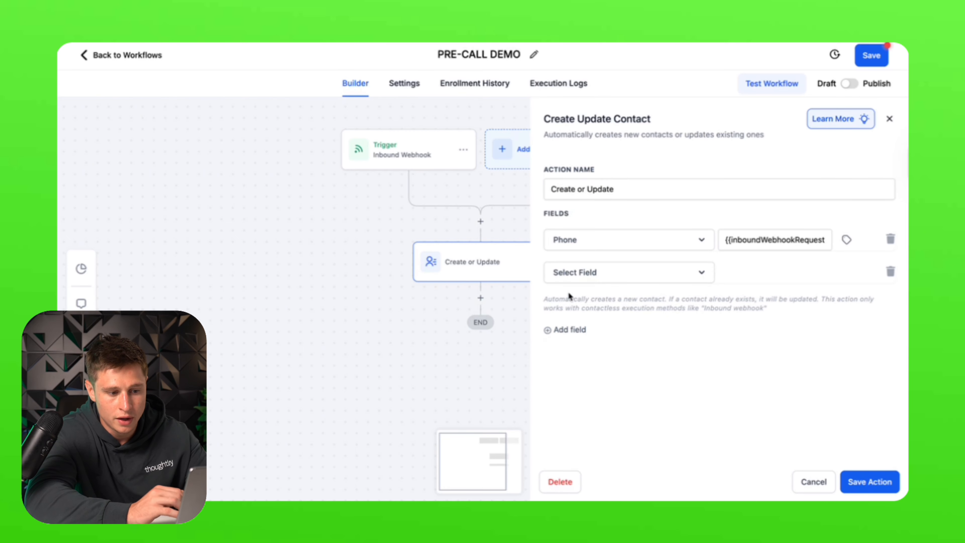
click(696, 273)
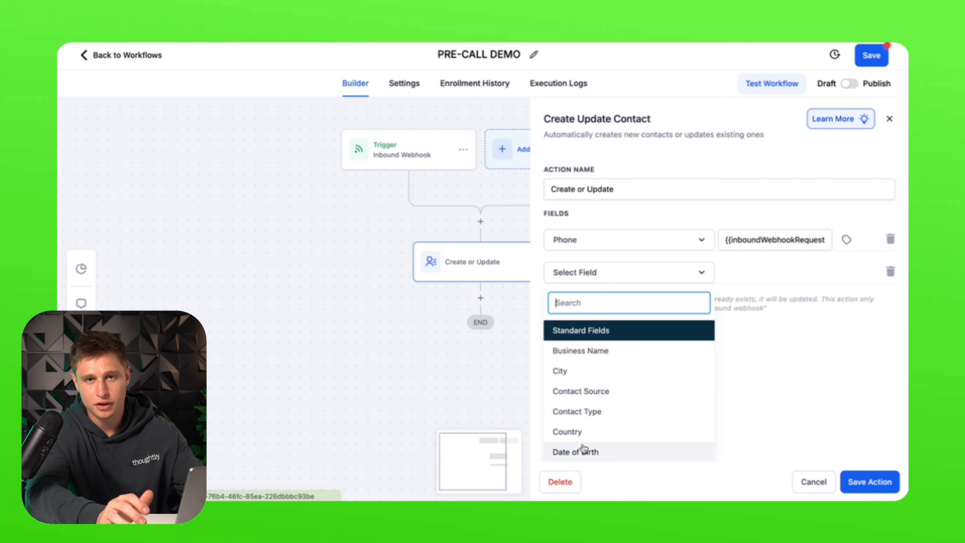
scroll(584, 448, down, 7)
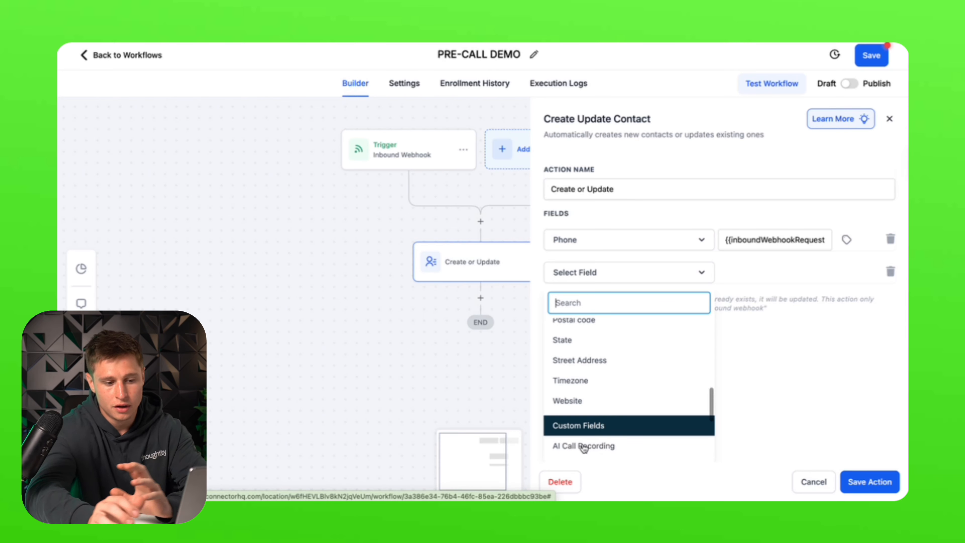
scroll(584, 448, down, 3)
scroll(584, 448, up, 15)
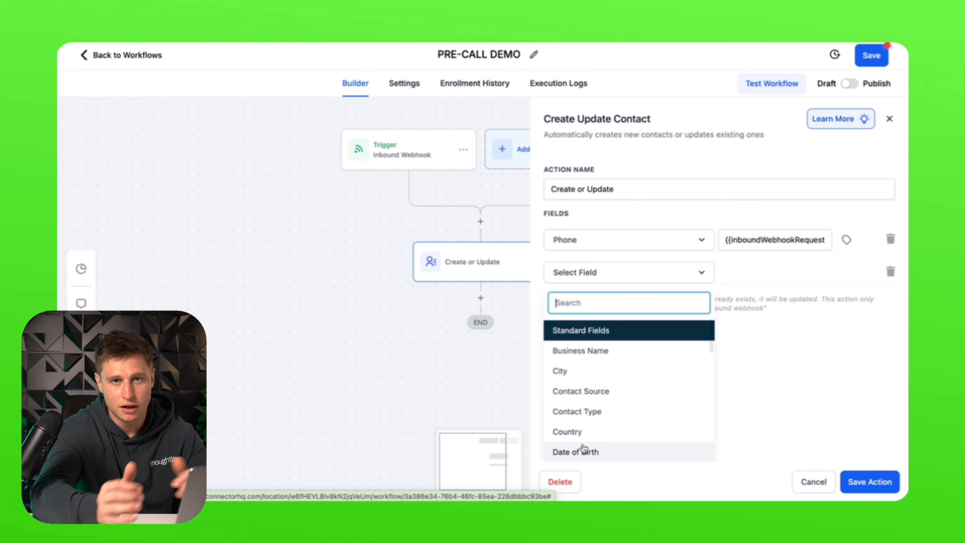
scroll(630, 410, down, 5)
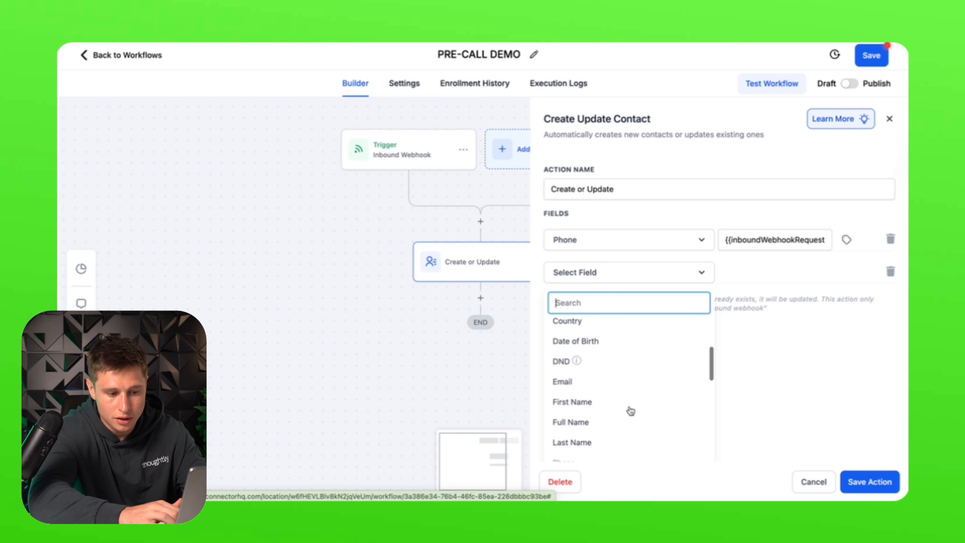
scroll(630, 410, up, 2)
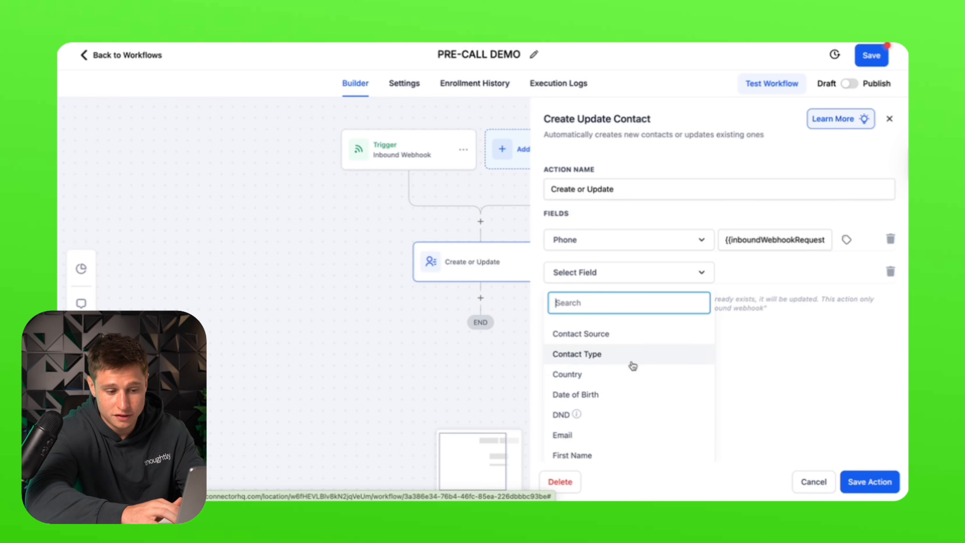
click(591, 341)
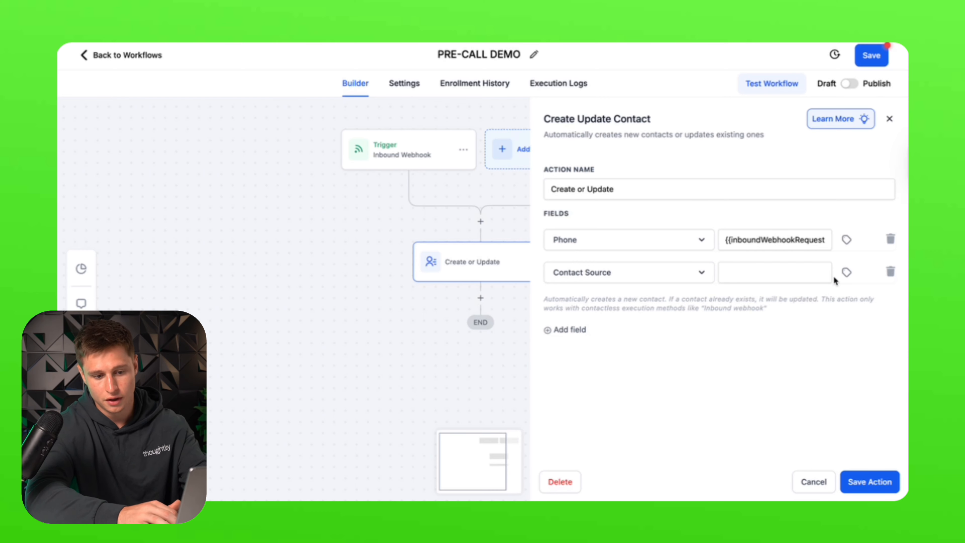
Map Contact Source to a value from the Inbound Webhook Trigger and save the action
click(845, 273)
click(879, 325)
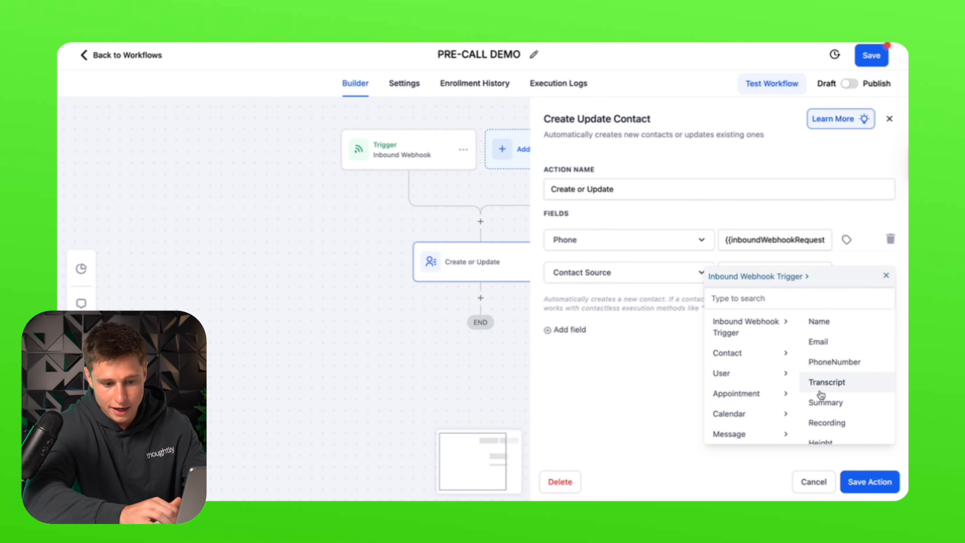
scroll(820, 395, down, 3)
click(823, 379)
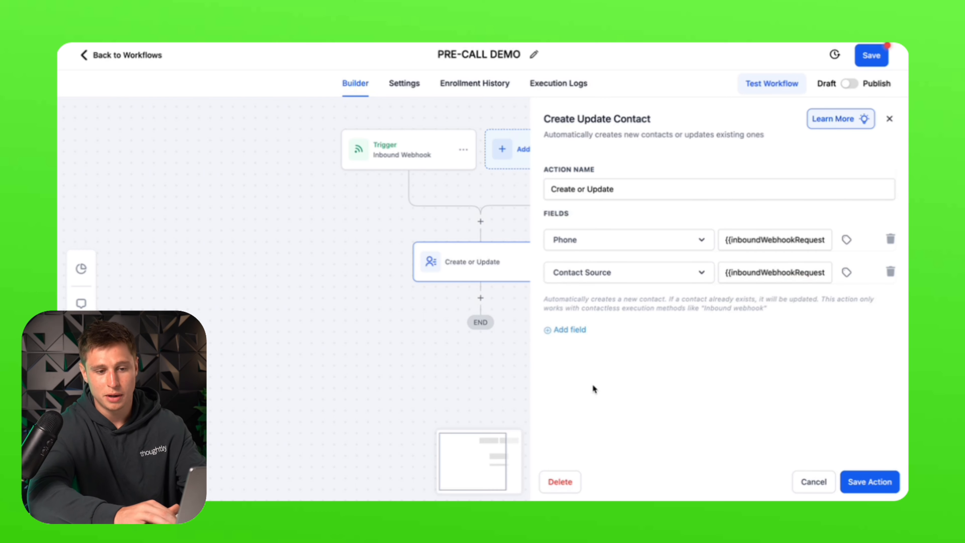
click(851, 475)
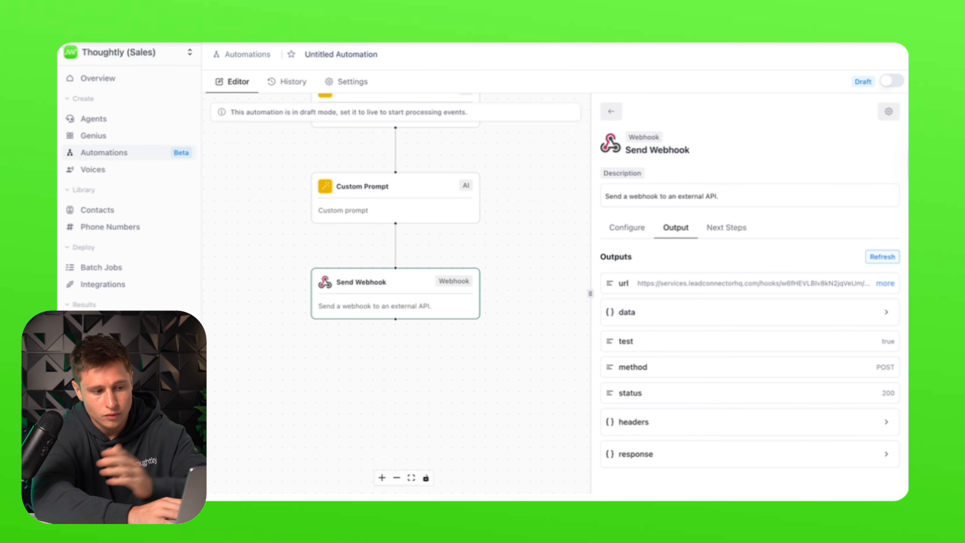
Switch back to the Thoughtly automation and open the On Call Completed trigger's configuration
click(485, 259)
drag(515, 244, 508, 348)
scroll(528, 290, up, 5)
click(396, 202)
scroll(394, 377, up, 2)
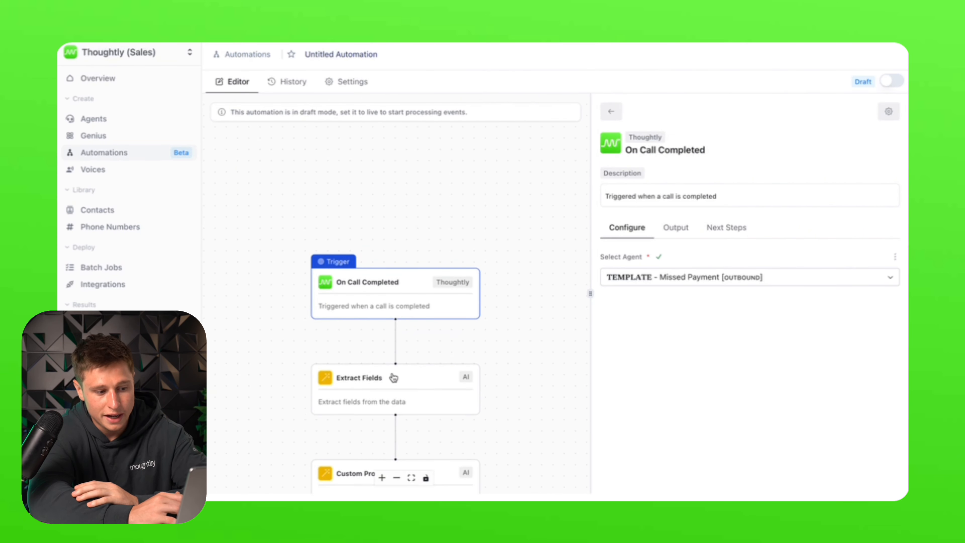
Review the configurations of the Extract Fields, Custom Prompt and Send Webhook actions in the Thoughtly automation
click(394, 377)
scroll(819, 417, down, 5)
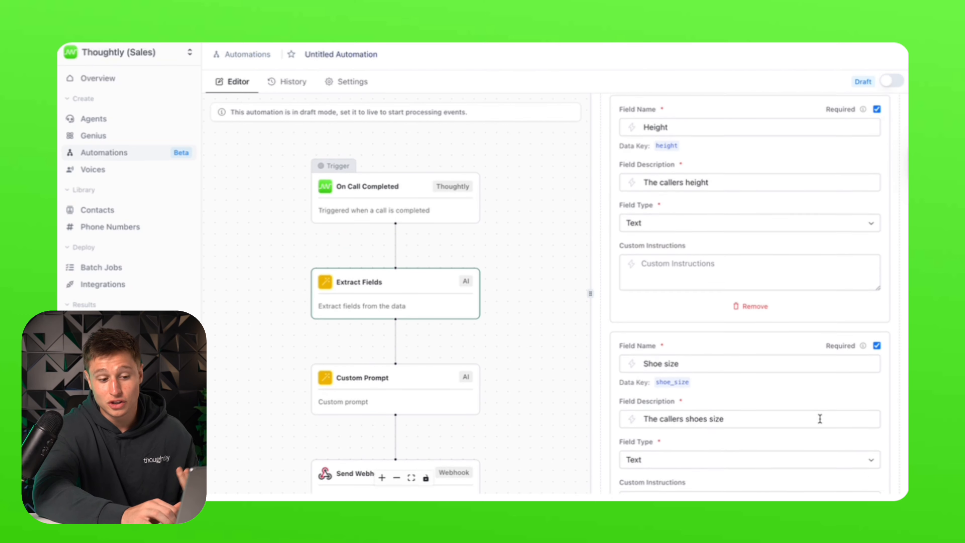
scroll(820, 418, down, 2)
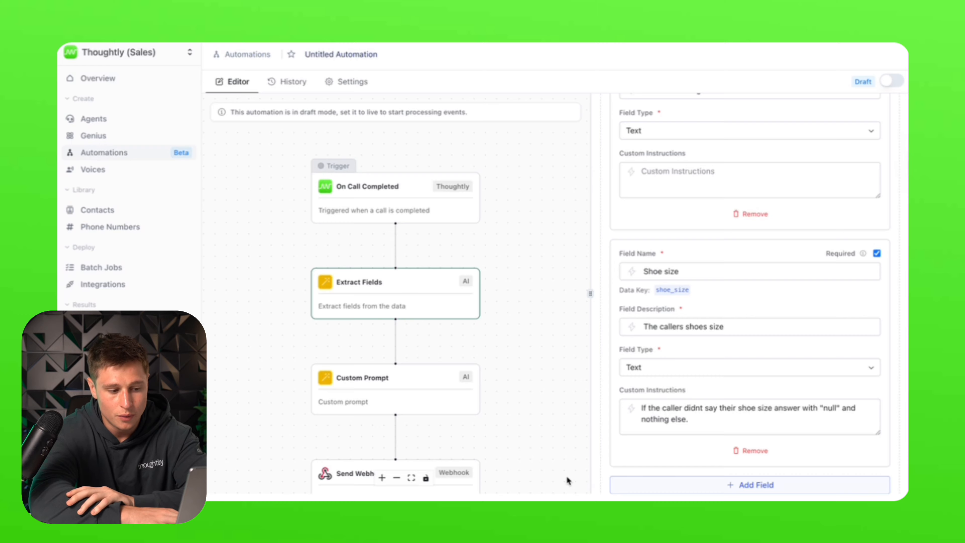
click(471, 391)
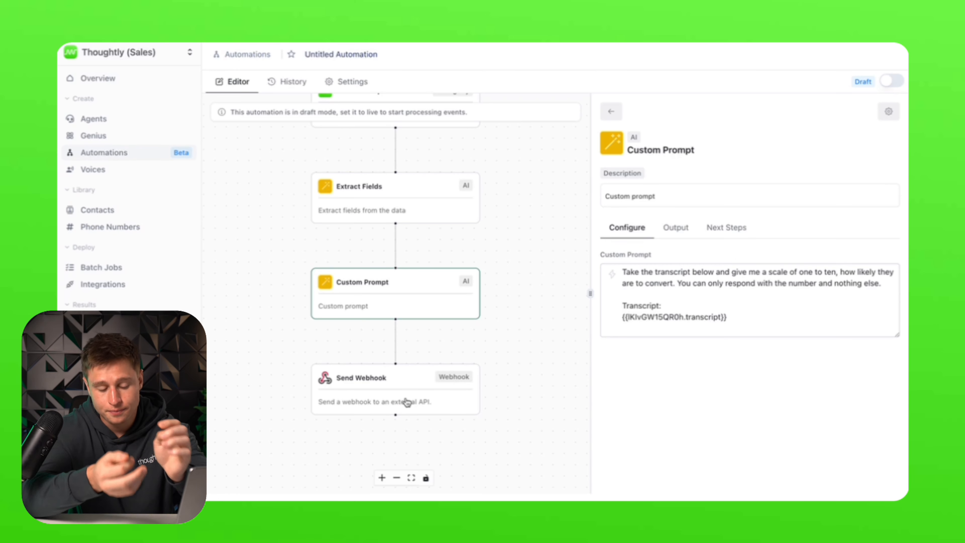
click(340, 392)
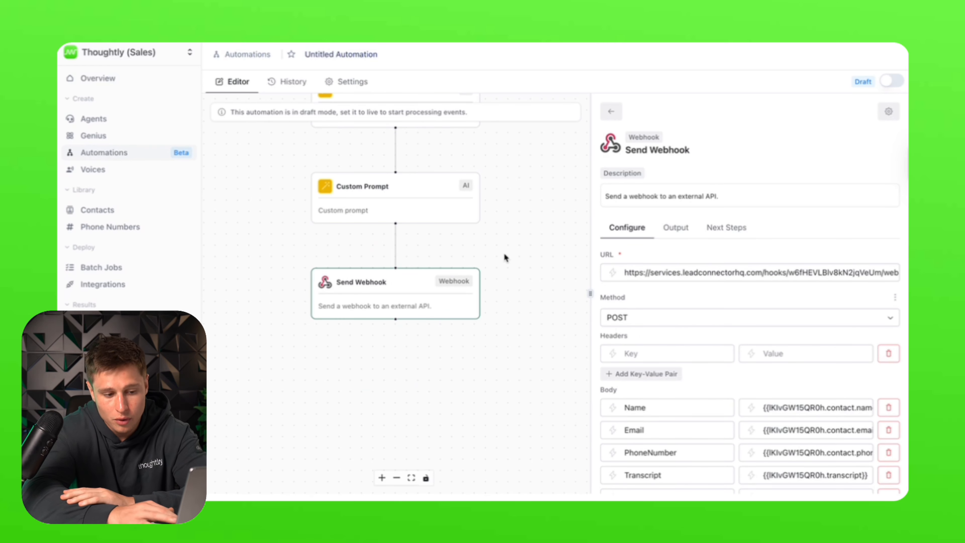
scroll(811, 296, down, 4)
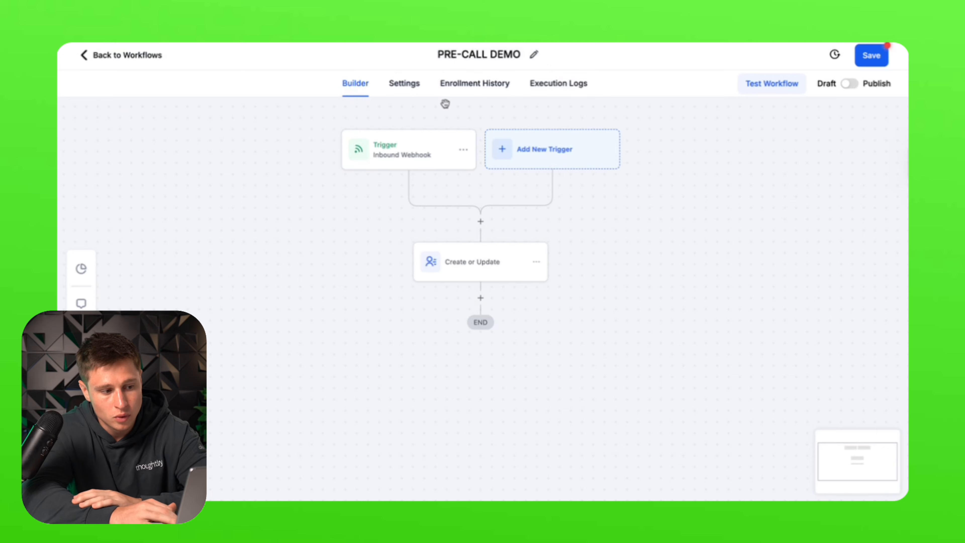
Review the Inbound Webhook trigger and the Create or Update contact action in the GoHighLevel PRE-CALL DEMO workflow, closing each without changes
click(438, 146)
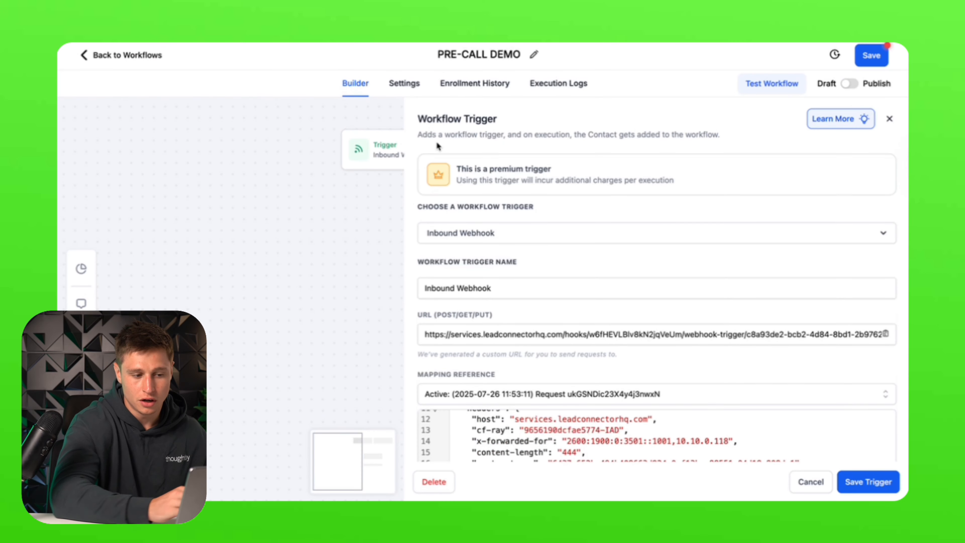
click(889, 119)
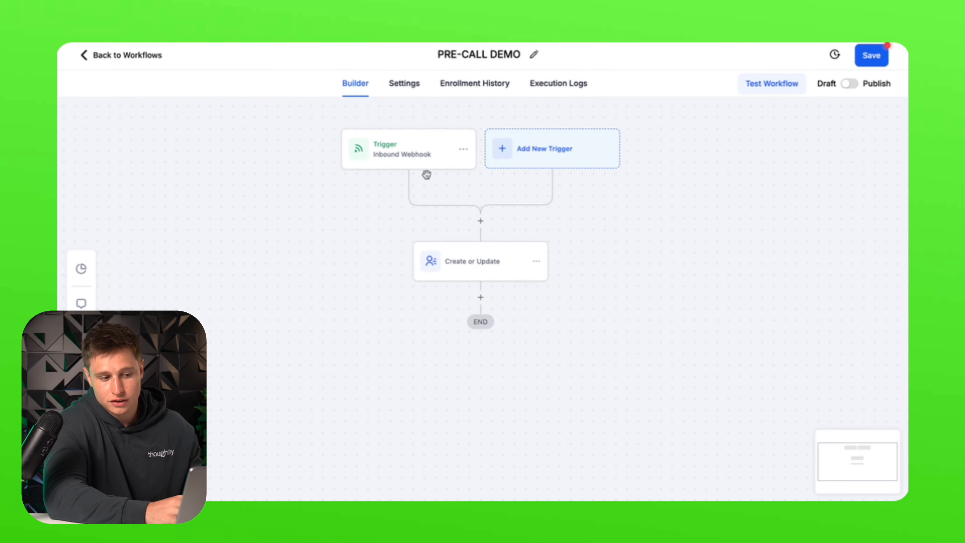
click(481, 261)
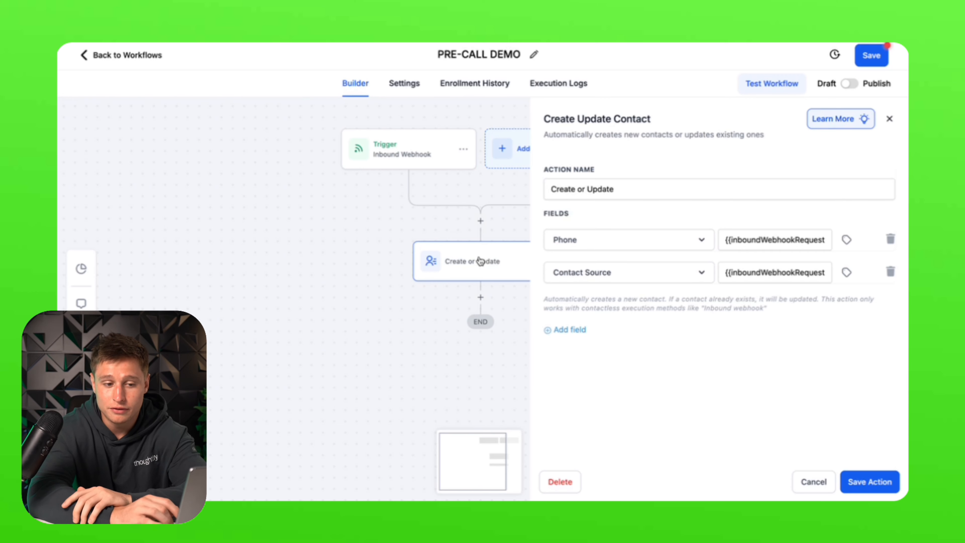
click(889, 119)
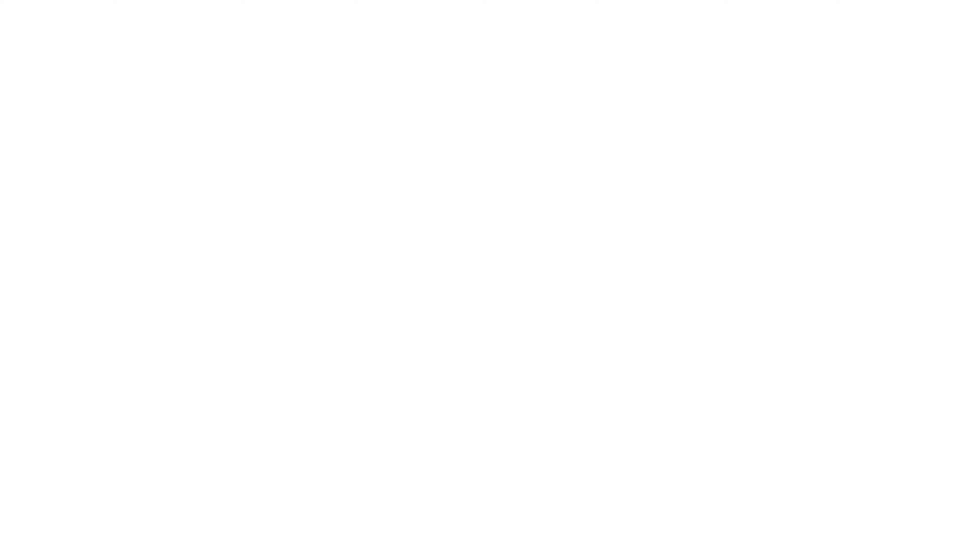